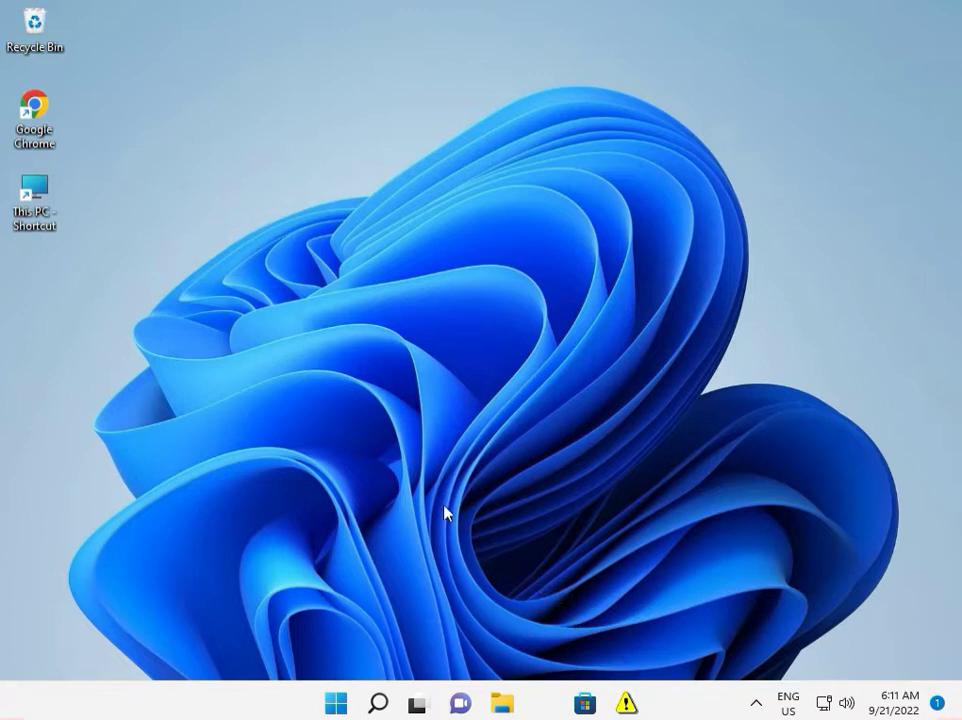
# Search for cmd and launch Command Prompt as administrator, approving the UAC prompt
pyautogui.click(336, 705)
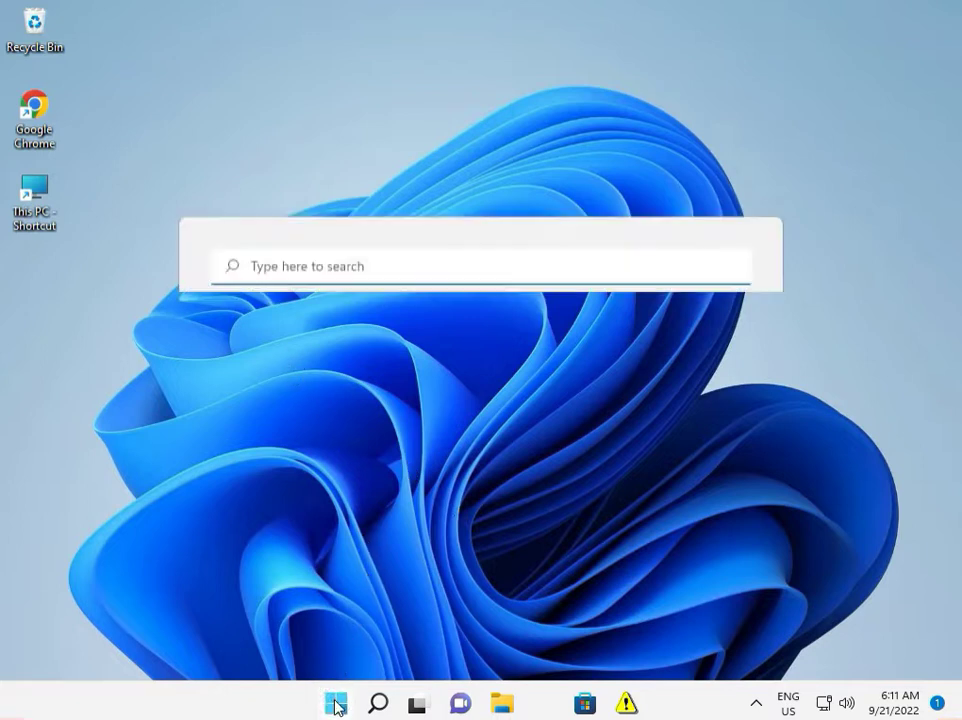
pyautogui.write('cmd')
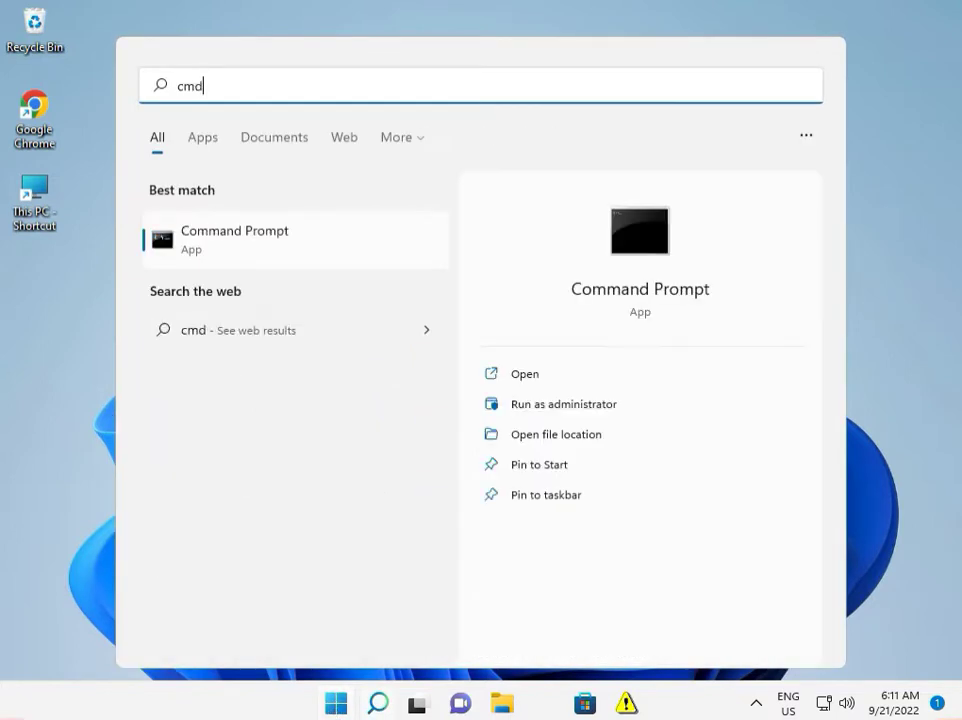
pyautogui.click(535, 405)
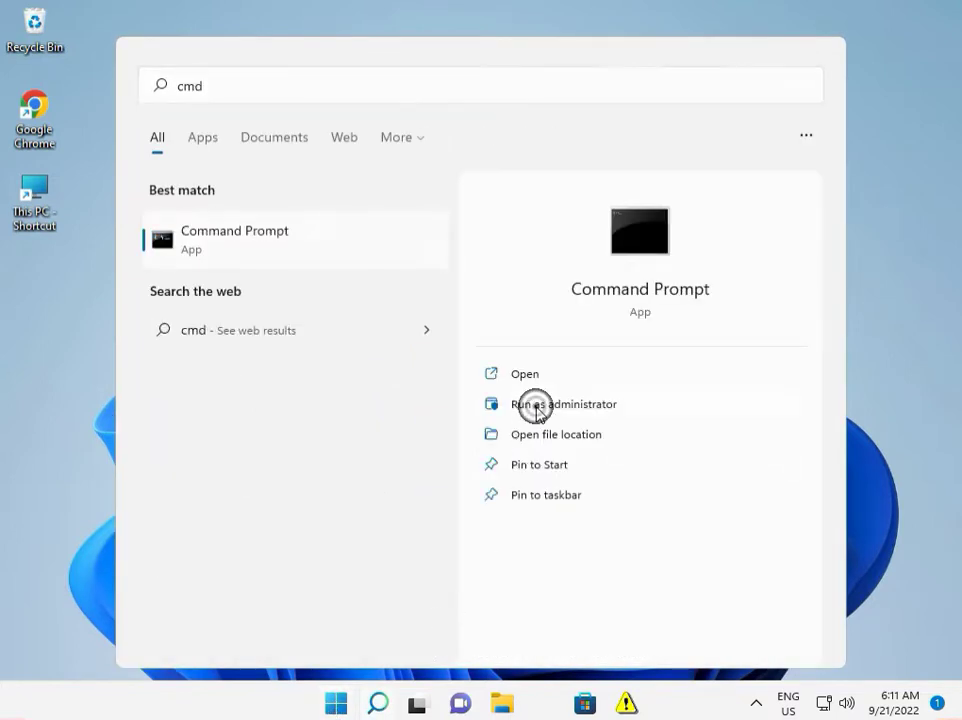
pyautogui.click(427, 508)
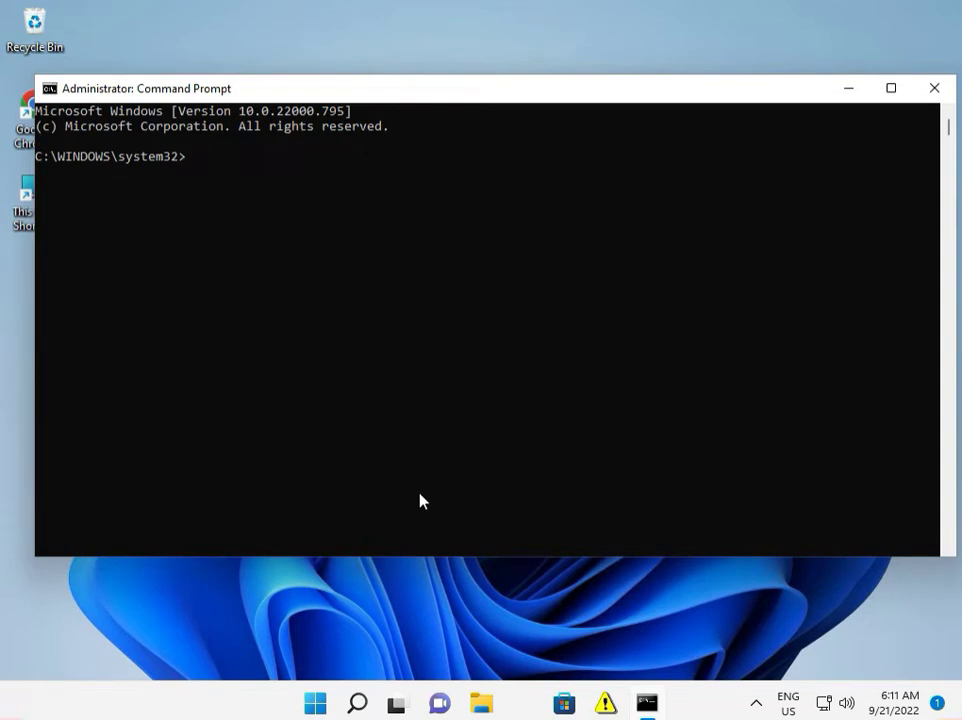
# Open the \\192.168.0.115 share and its New Text Document of repair commands in Notepad
pyautogui.press('super+r')
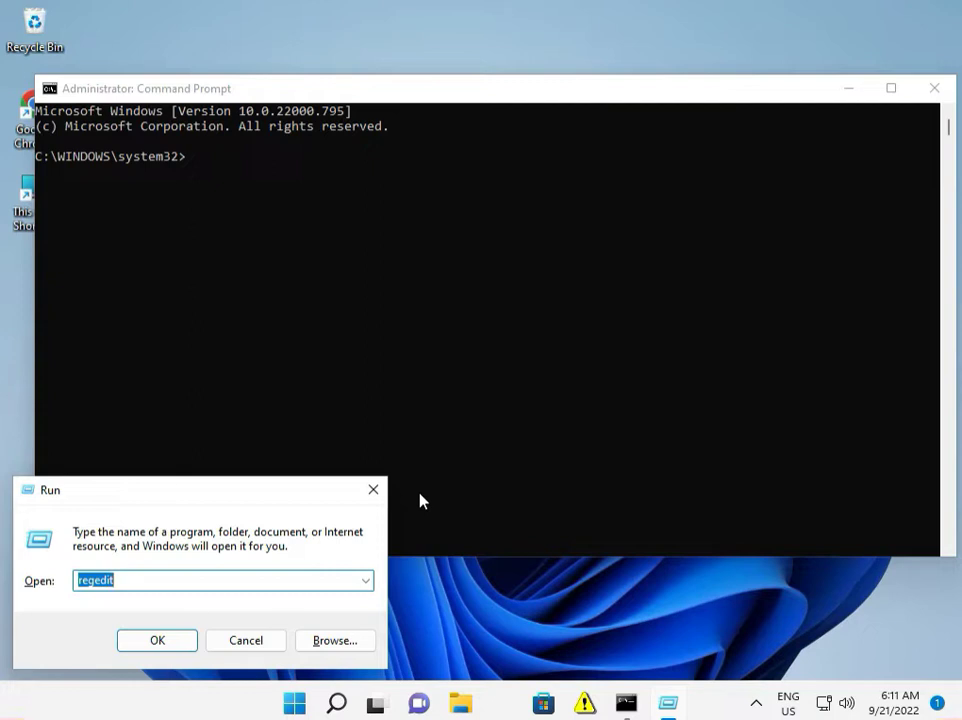
pyautogui.write('\\\\19')
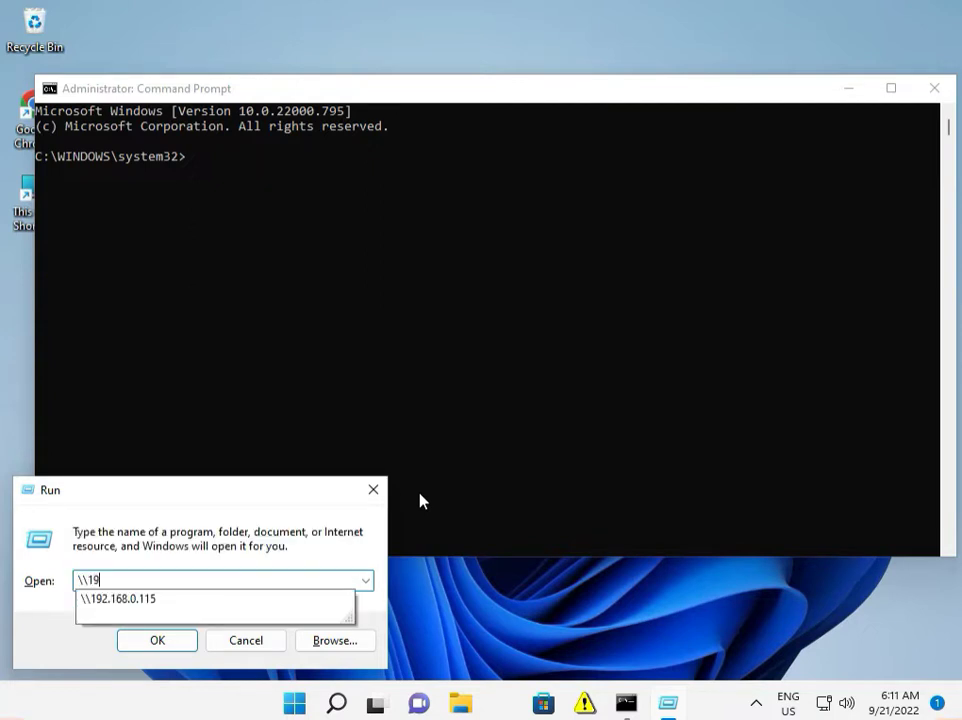
pyautogui.write('2..168')
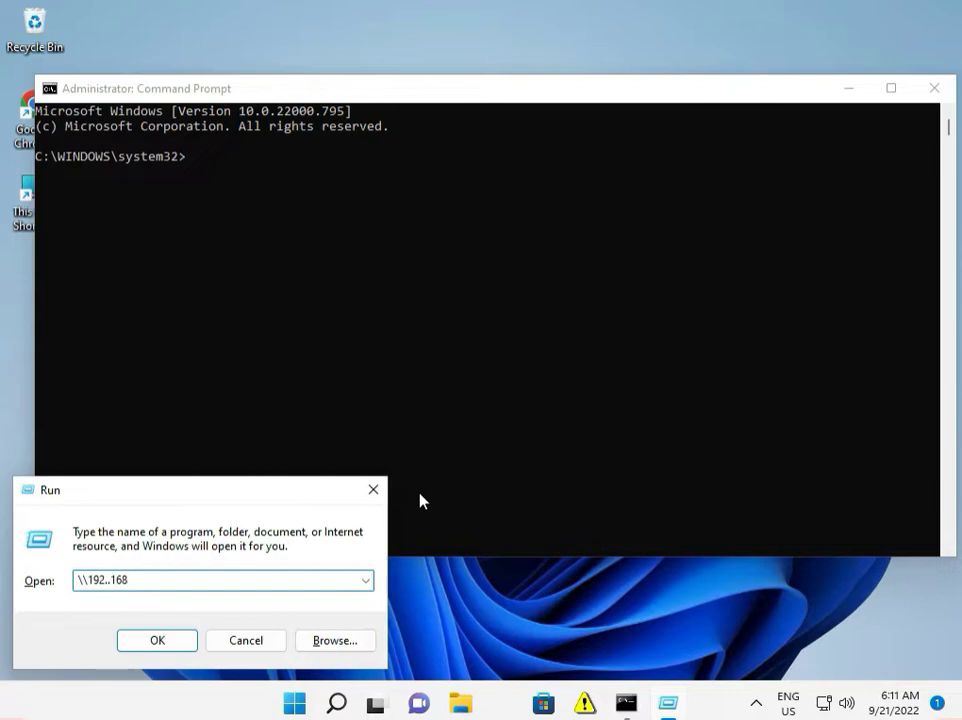
pyautogui.press('BackSpace')
pyautogui.press('BackSpace')
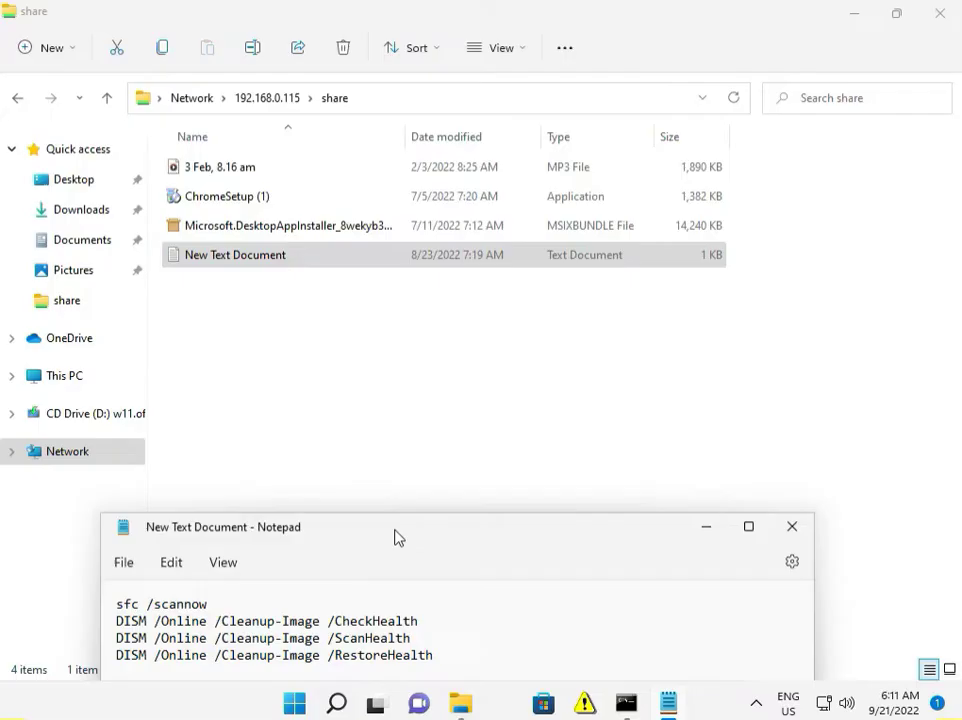
pyautogui.moveTo(397, 537); pyautogui.dragTo(410, 508)
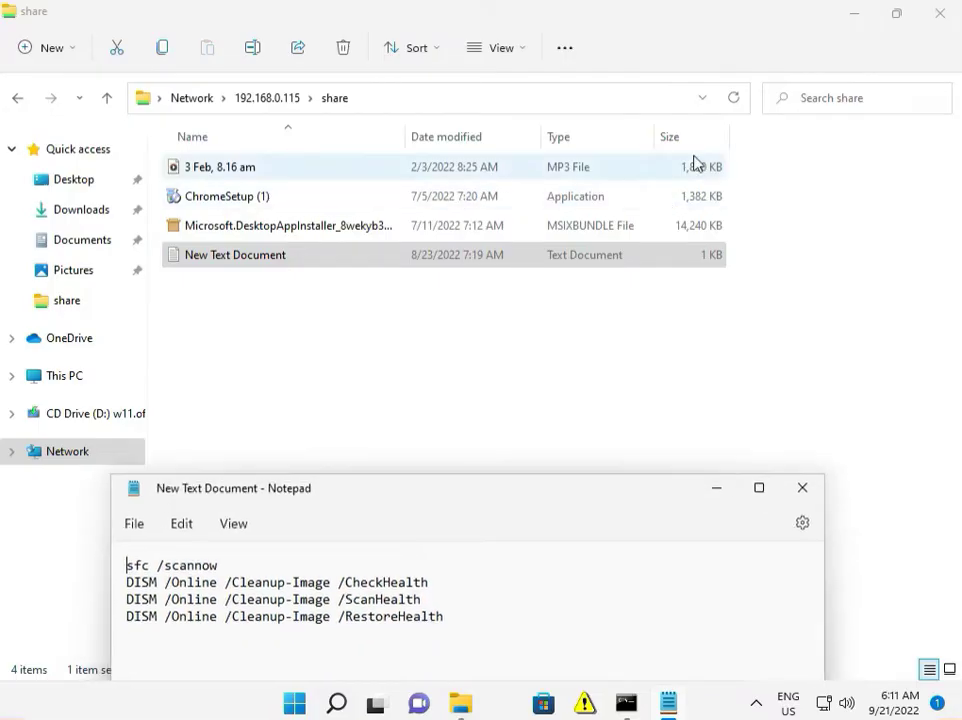
# Close the share folder window and select the sfc /scannow line in Notepad
pyautogui.click(937, 27)
pyautogui.click(937, 27)
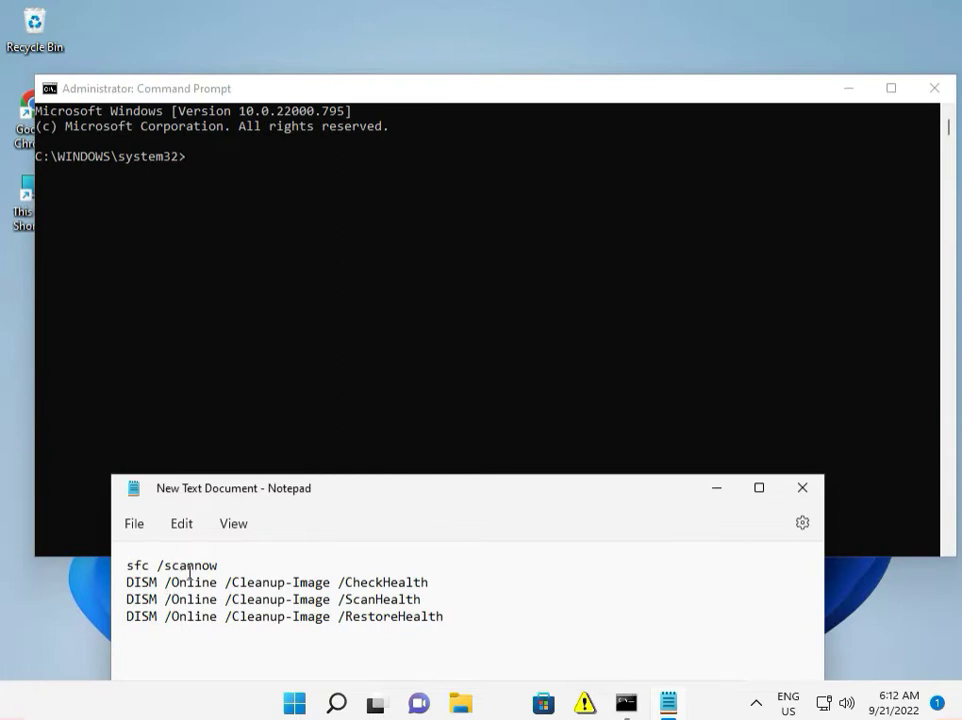
pyautogui.moveTo(222, 566); pyautogui.dragTo(127, 568)
pyautogui.press('super+c')
# Copy sfc /scannow into the elevated Command Prompt and run it
pyautogui.rightClick(155, 565)
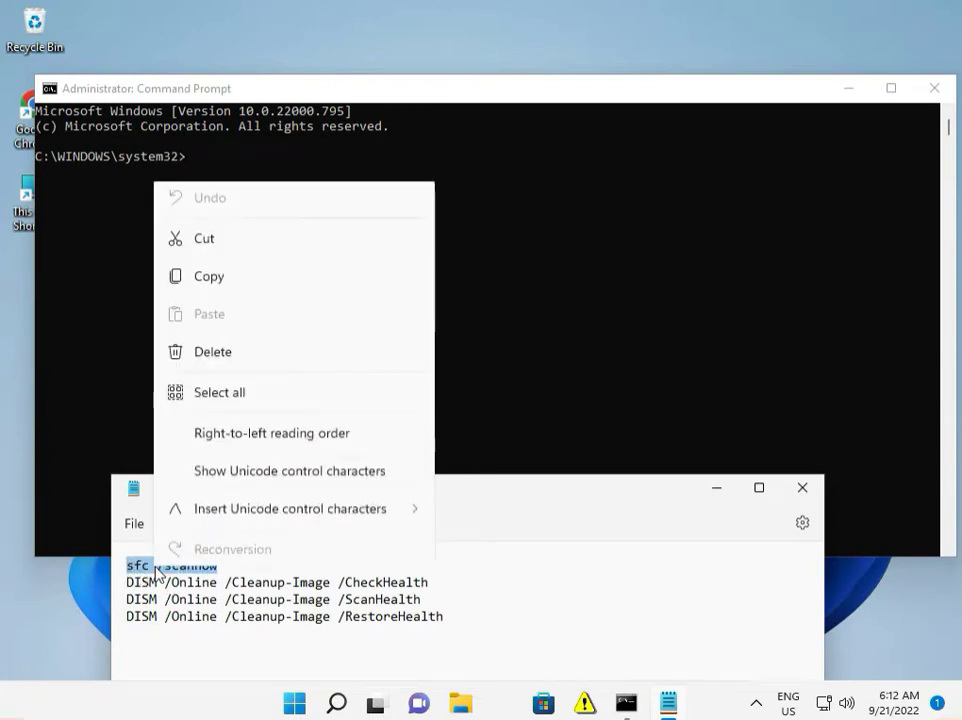
pyautogui.click(210, 272)
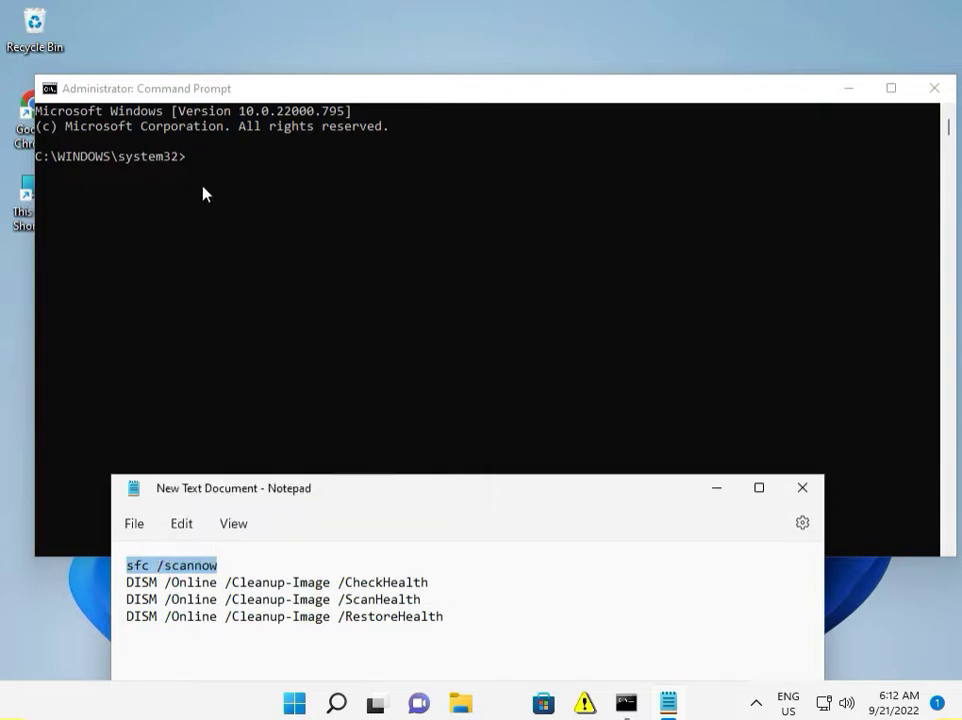
pyautogui.click(193, 161)
pyautogui.rightClick(189, 163)
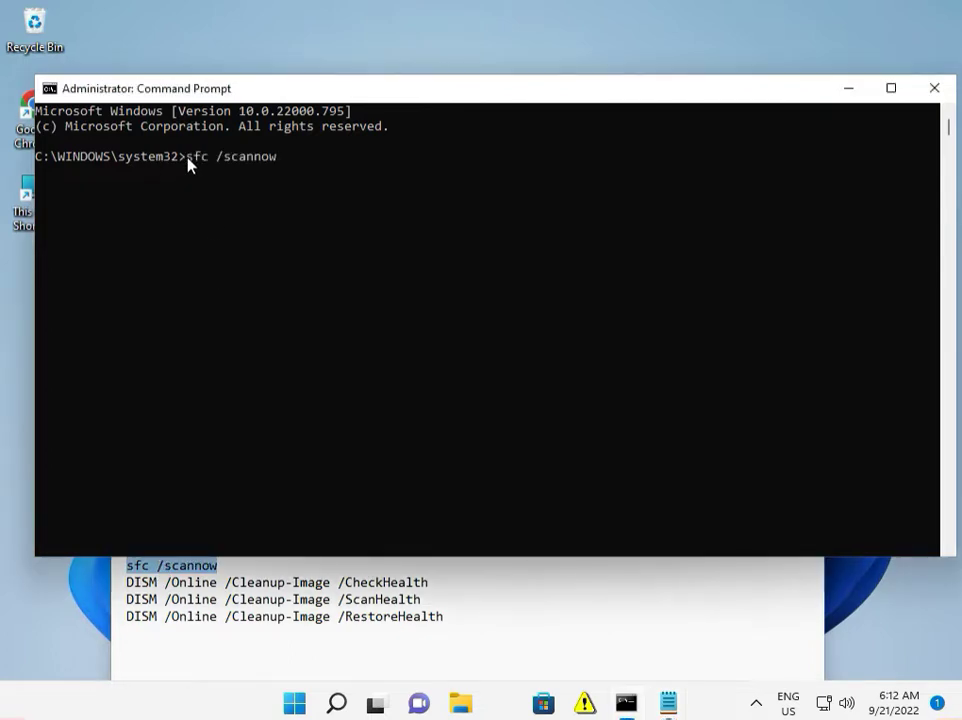
pyautogui.press('Return')
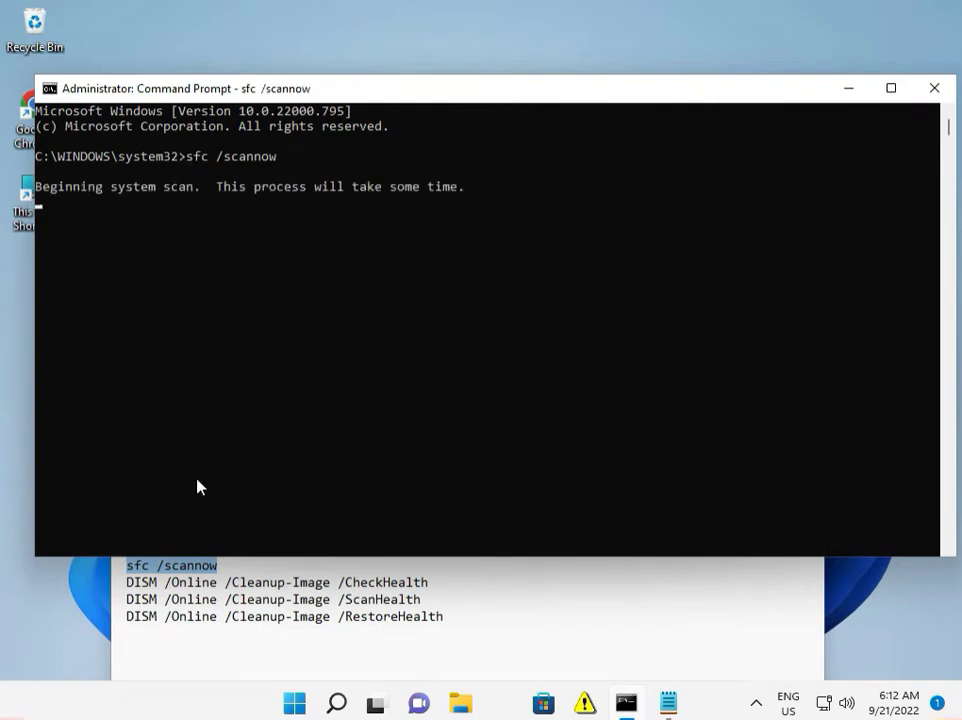
# Look over the three DISM command lines in the notes, then minimize Notepad
pyautogui.click(253, 625)
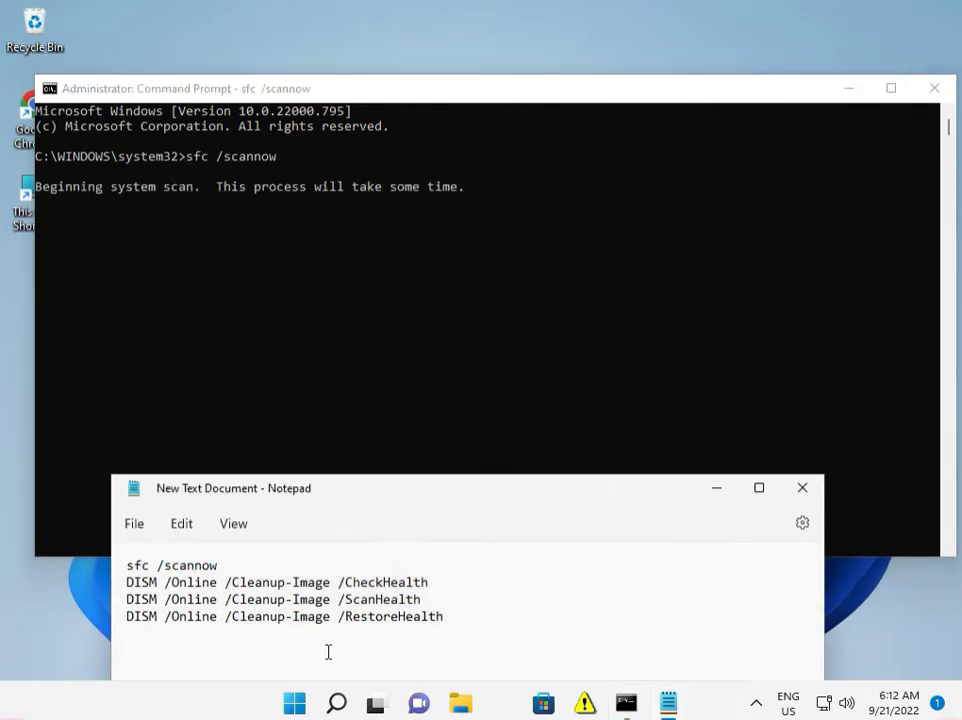
pyautogui.moveTo(445, 616); pyautogui.dragTo(128, 568)
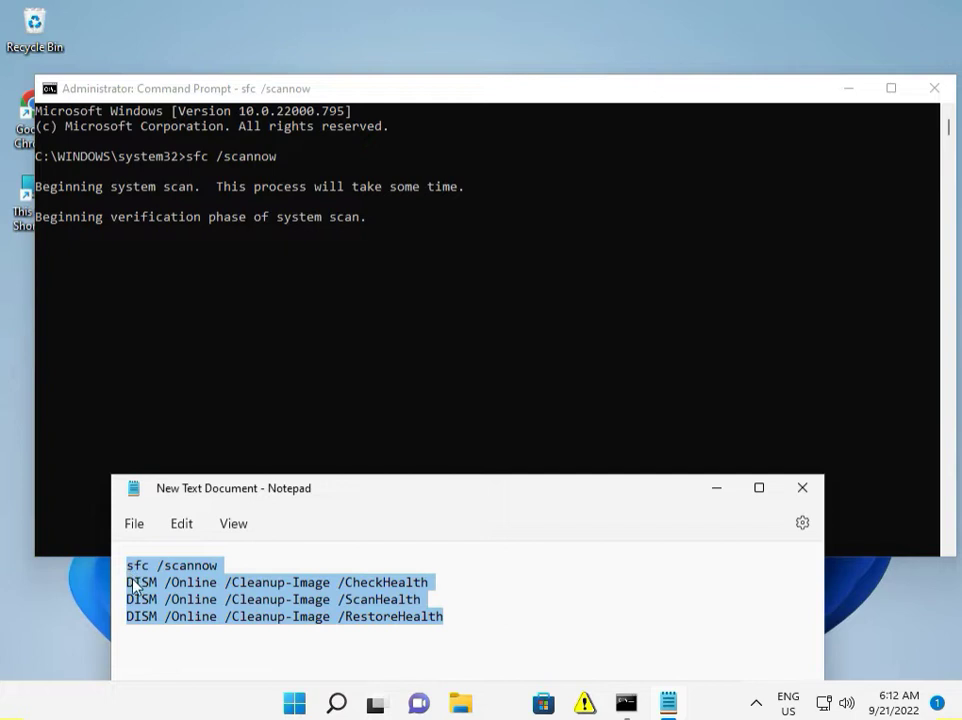
pyautogui.click(132, 582)
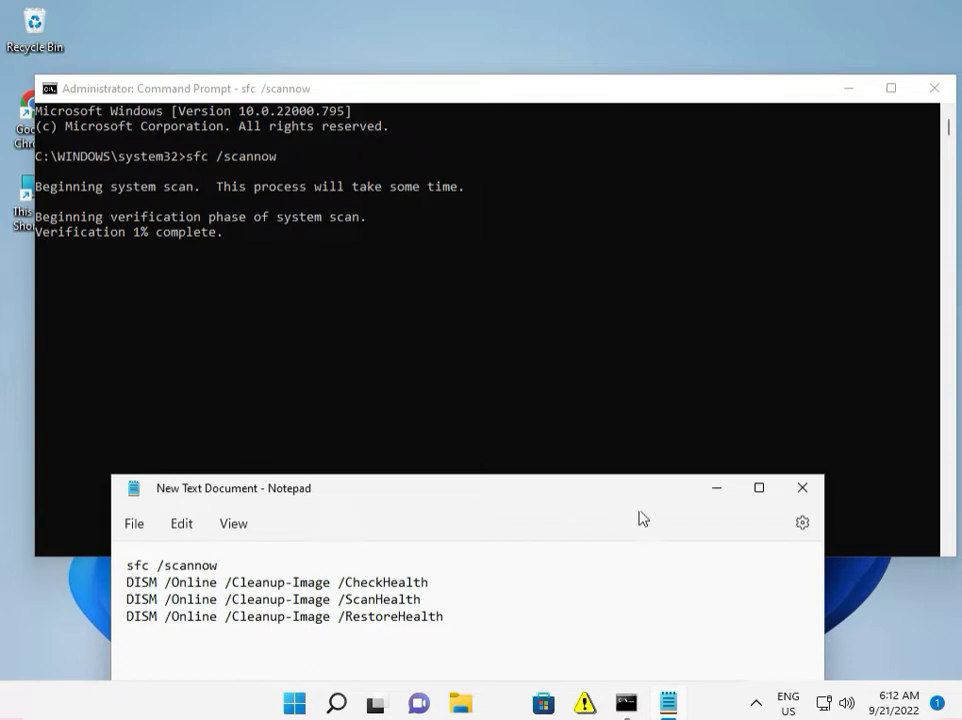
pyautogui.click(716, 488)
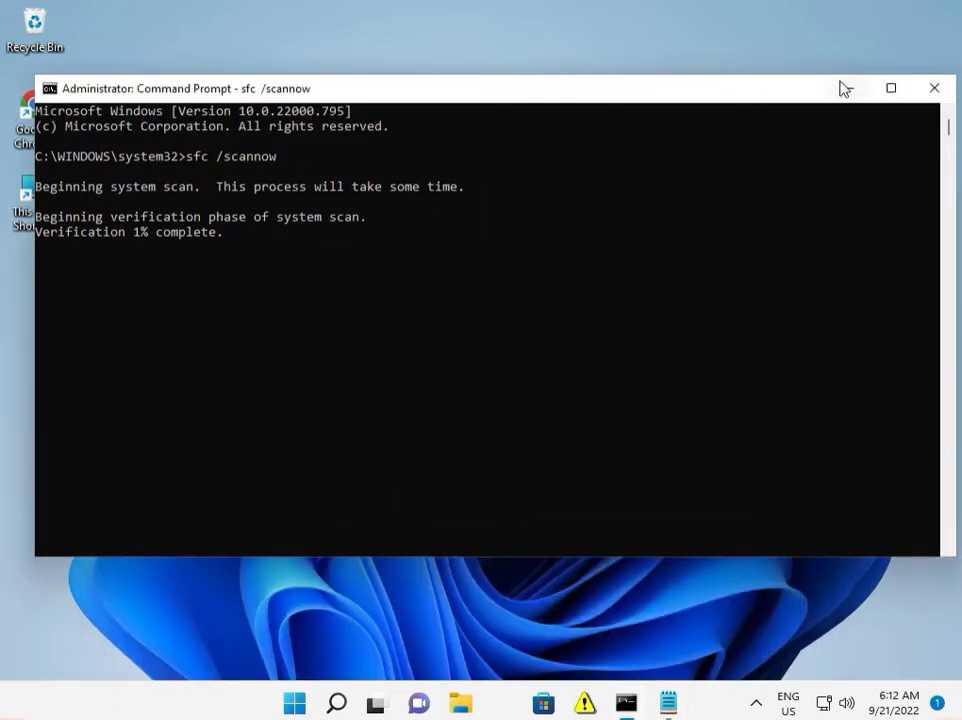
# Minimize Command Prompt, dismiss the network error and Run box, and expand the hidden tray icons
pyautogui.click(848, 88)
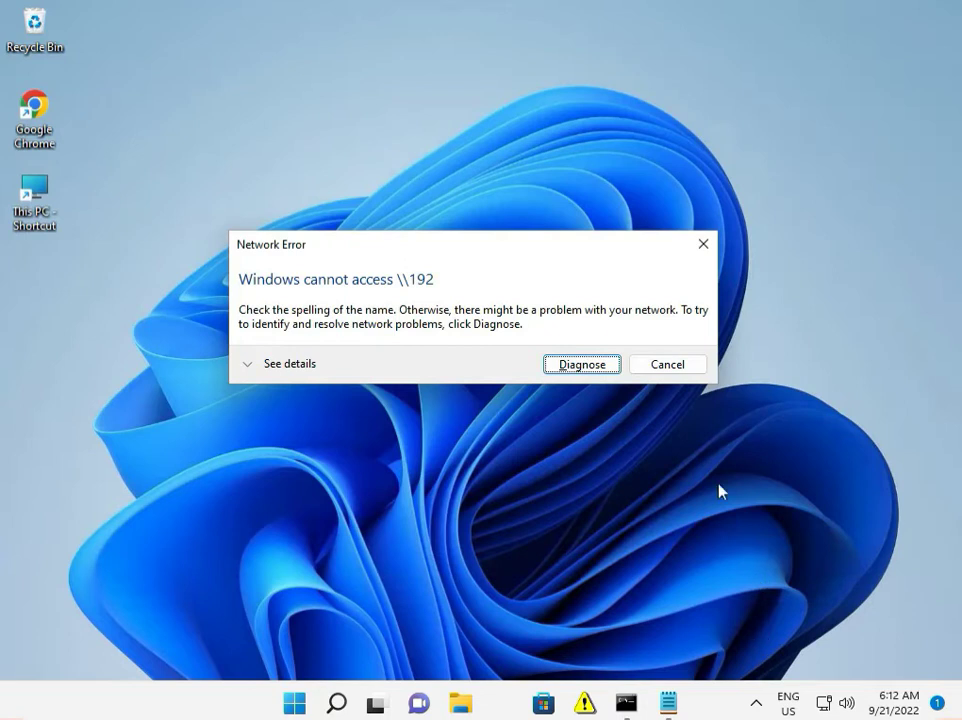
pyautogui.click(678, 364)
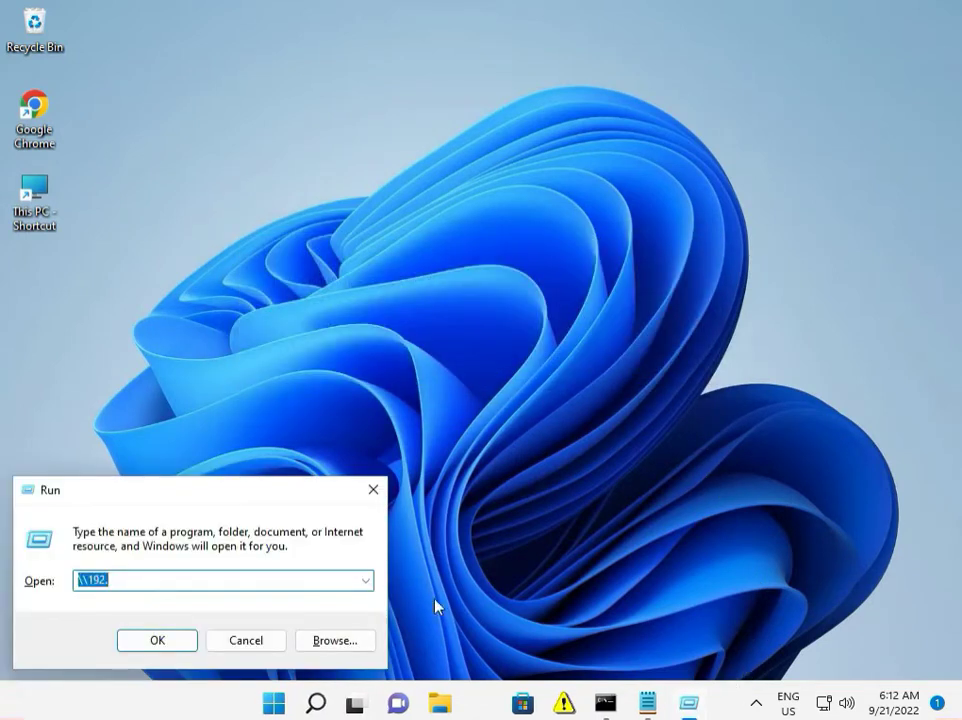
pyautogui.click(372, 492)
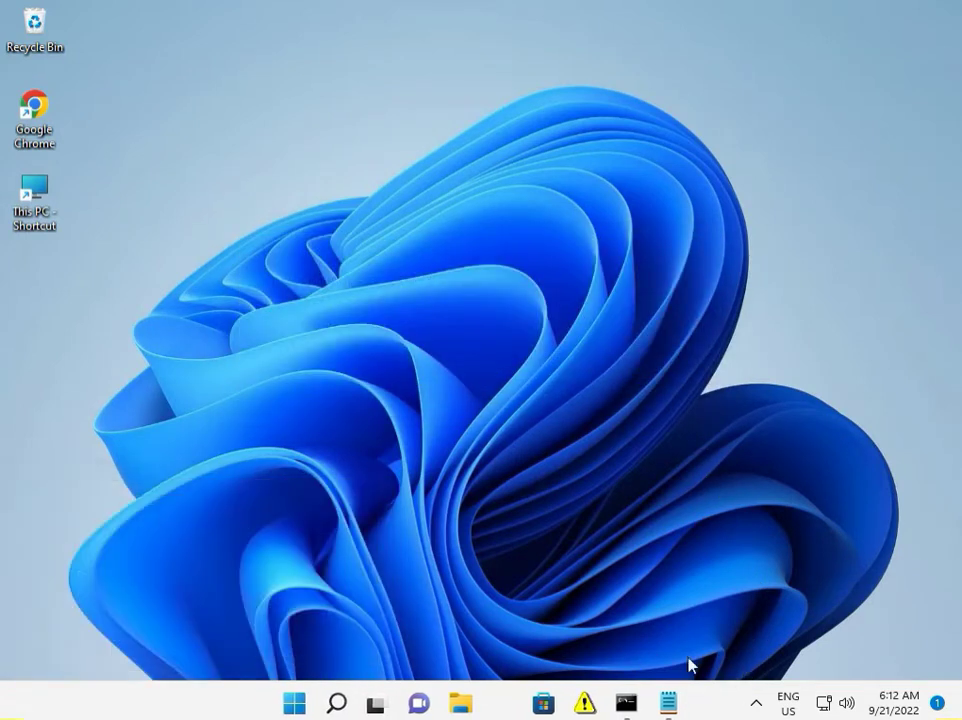
pyautogui.click(759, 703)
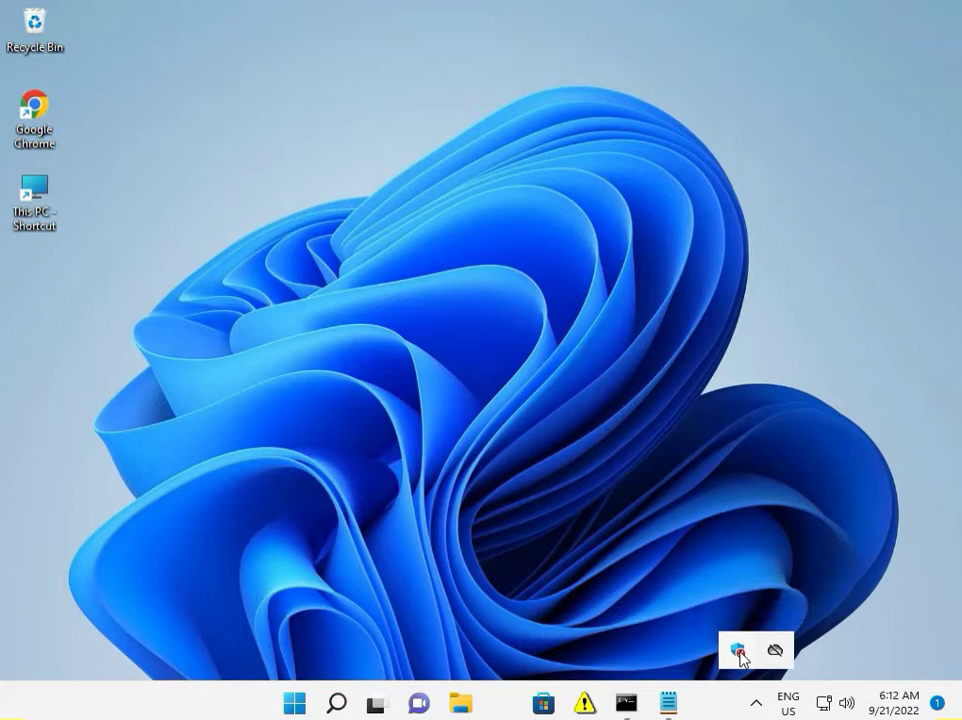
# Open the Windows Security dashboard from the tray shield icon
pyautogui.rightClick(740, 653)
pyautogui.click(760, 628)
pyautogui.click(755, 695)
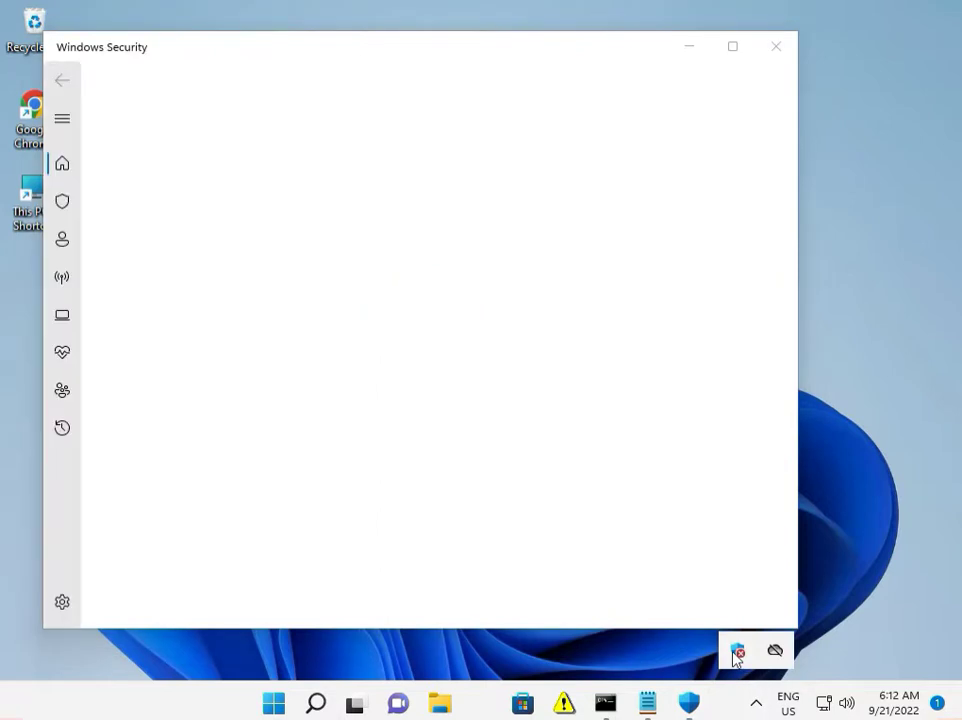
pyautogui.rightClick(738, 653)
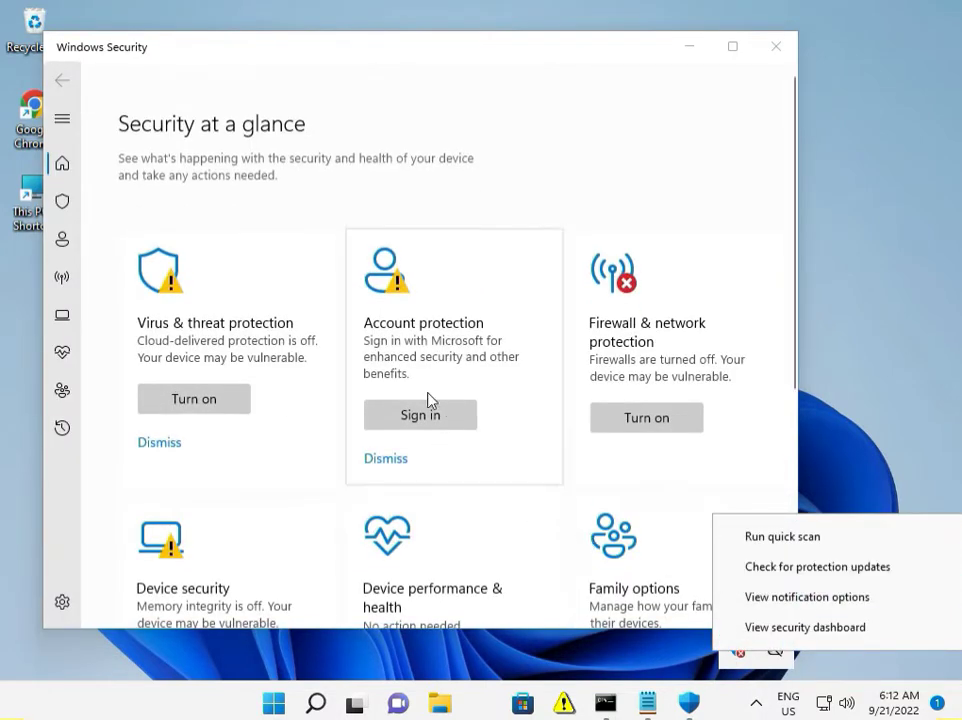
pyautogui.click(182, 332)
# Switch Real-time protection Off in Virus & threat protection settings and approve the prompt
pyautogui.click(183, 337)
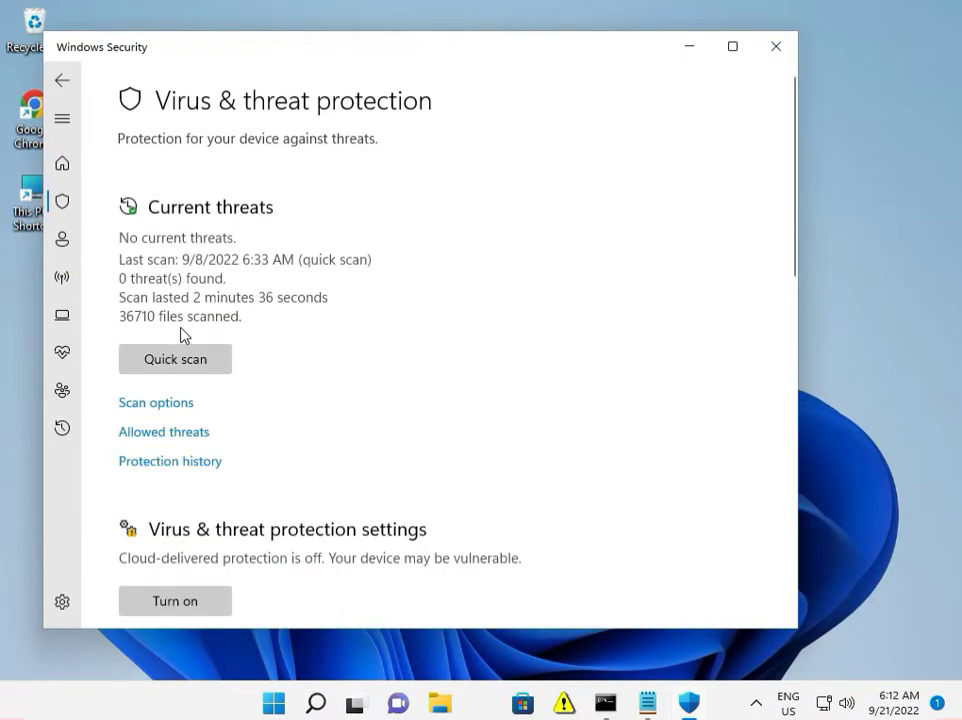
pyautogui.scroll(-3, 201, 505)
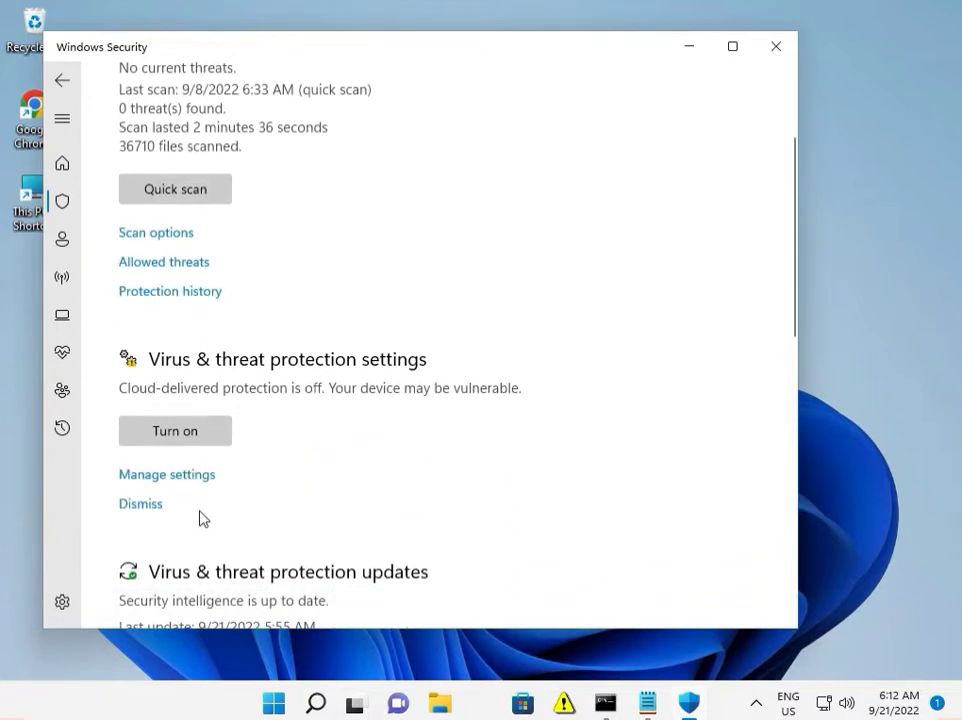
pyautogui.click(185, 472)
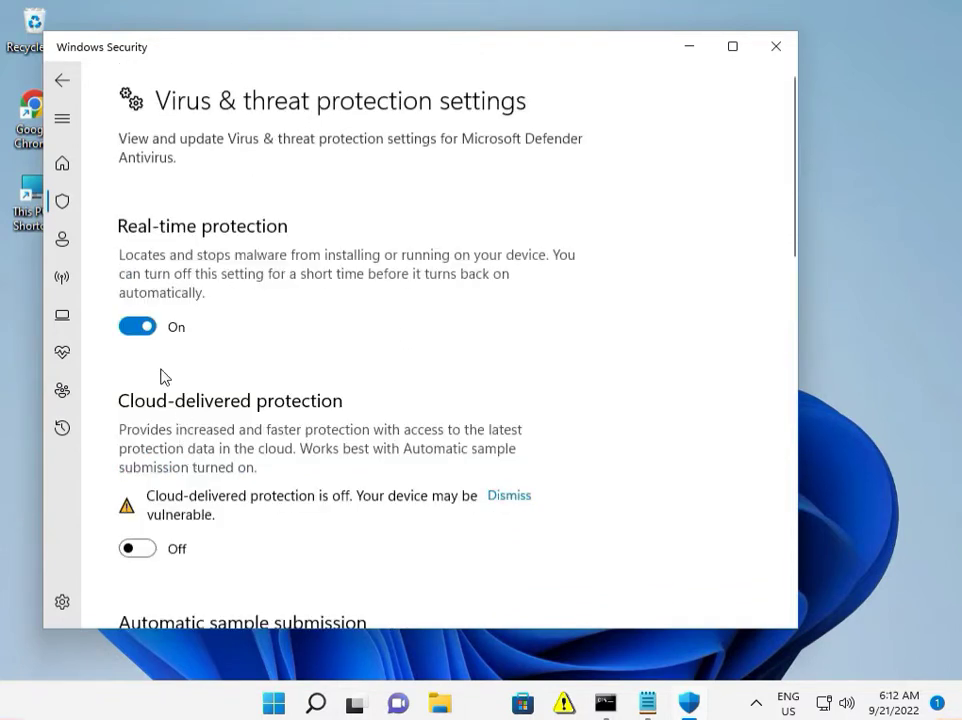
pyautogui.click(133, 326)
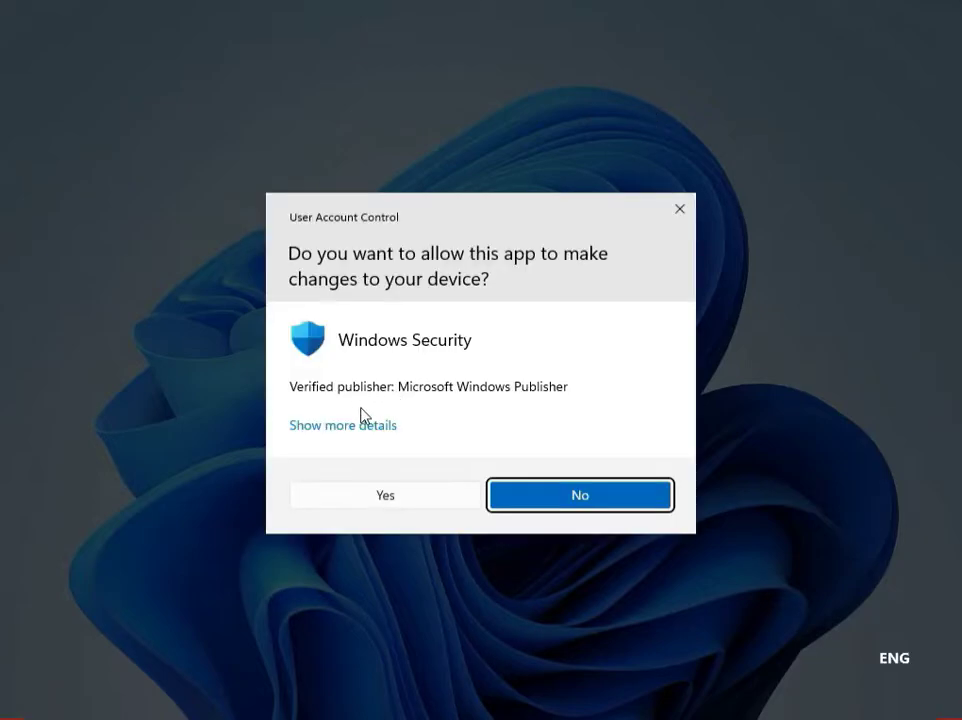
pyautogui.click(367, 493)
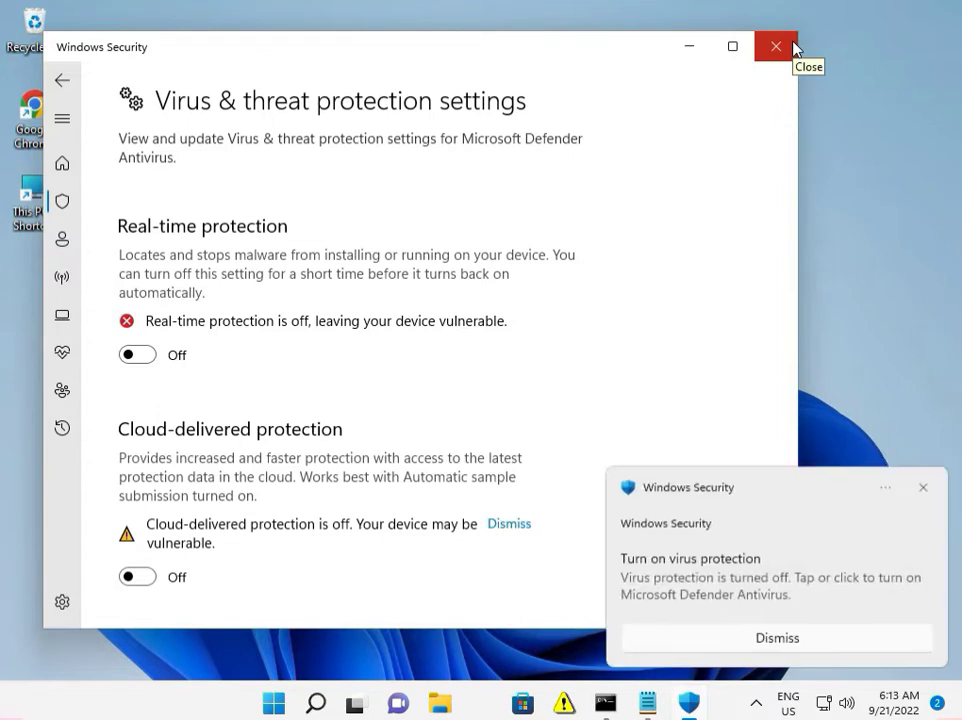
# Close Windows Security with protection left off and dismiss the leftover taskbar panel
pyautogui.click(776, 46)
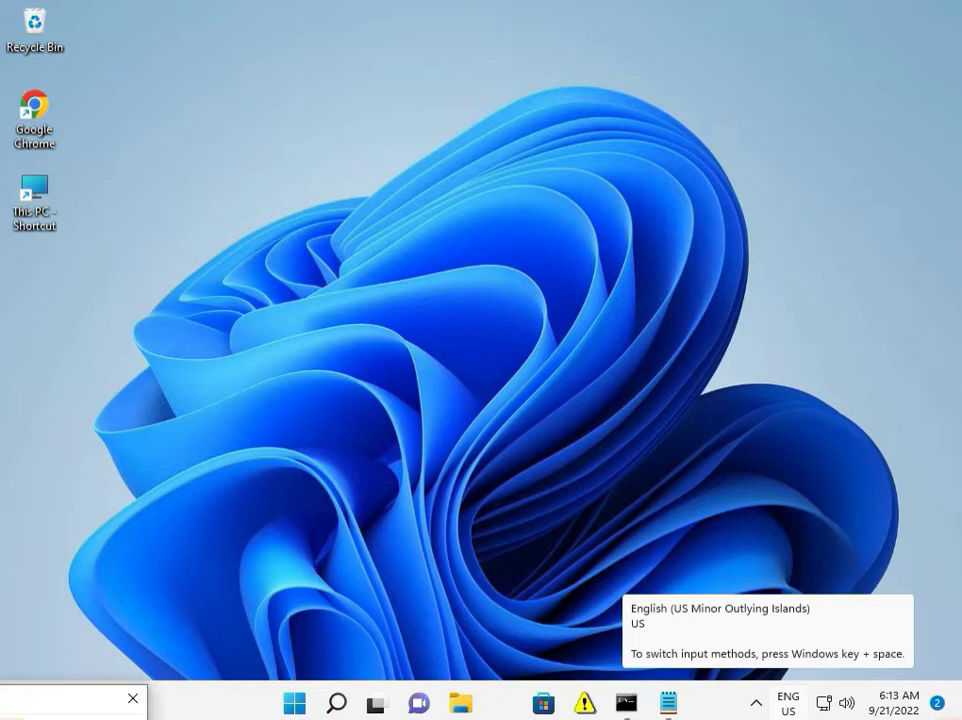
pyautogui.click(135, 698)
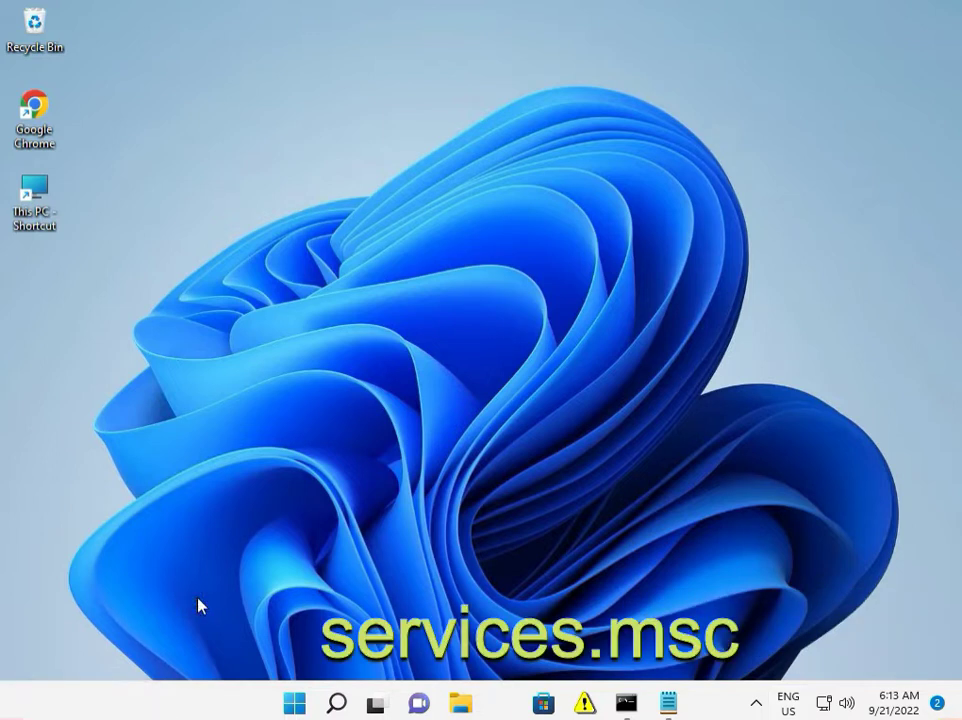
# Run services.msc from the Run box to open the Services console
pyautogui.press('super+r')
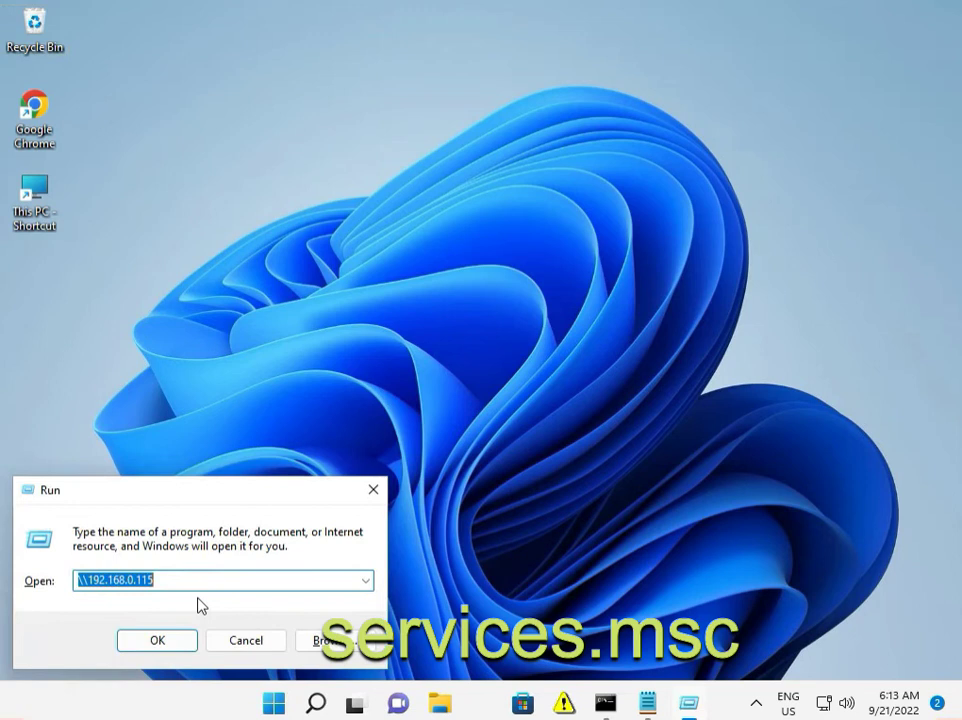
pyautogui.write('serv')
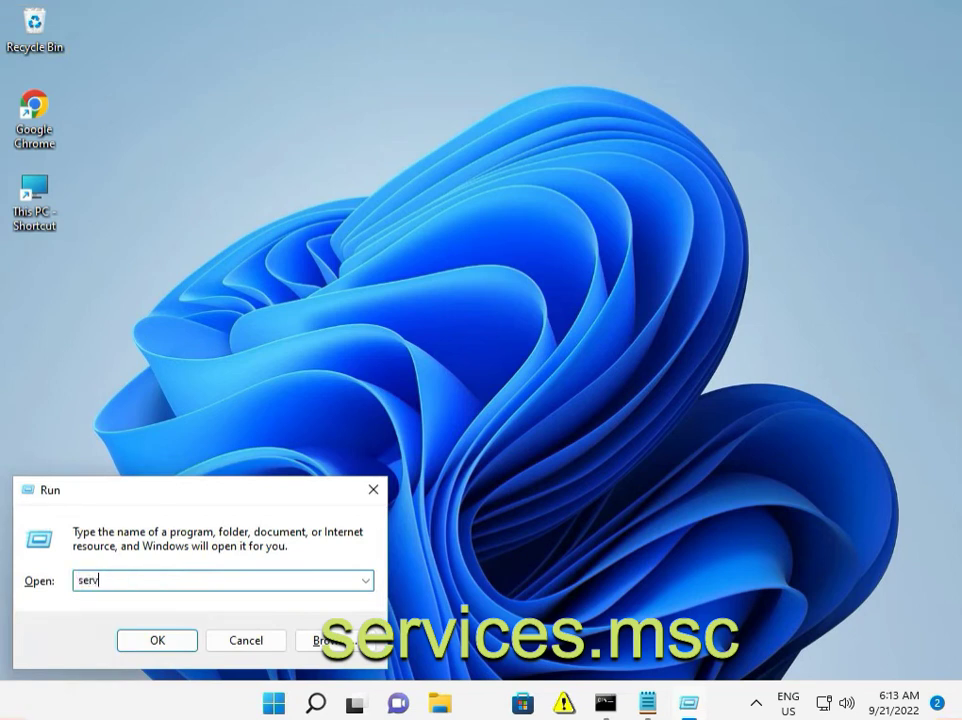
pyautogui.write('ices.msc')
pyautogui.press('Return')
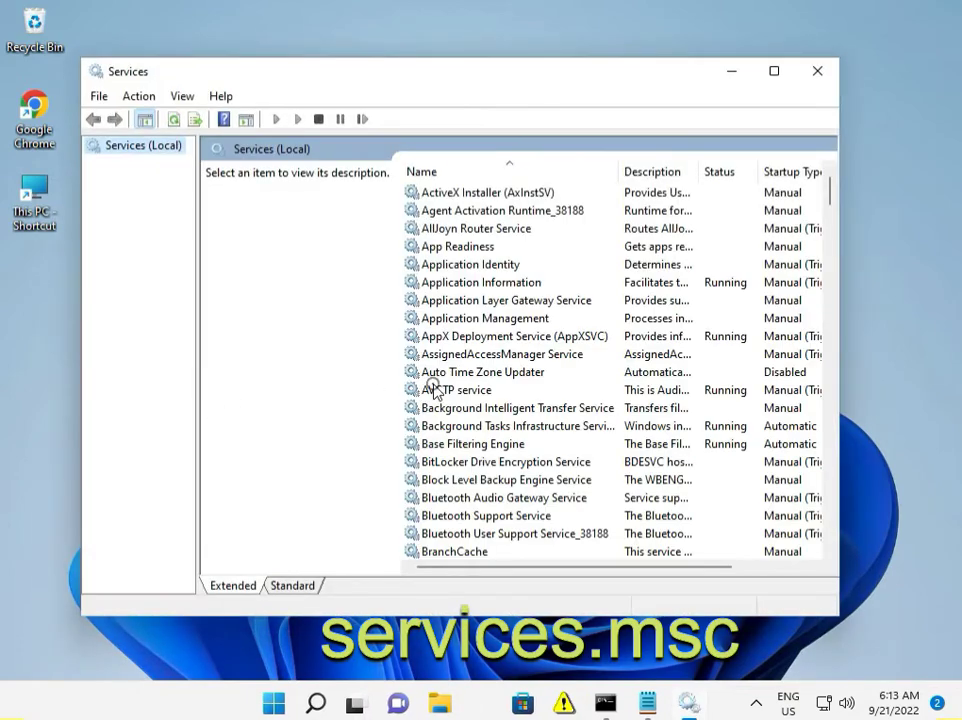
# Keep Windows Update's startup type Automatic, restart the service, and close Services
pyautogui.click(433, 390)
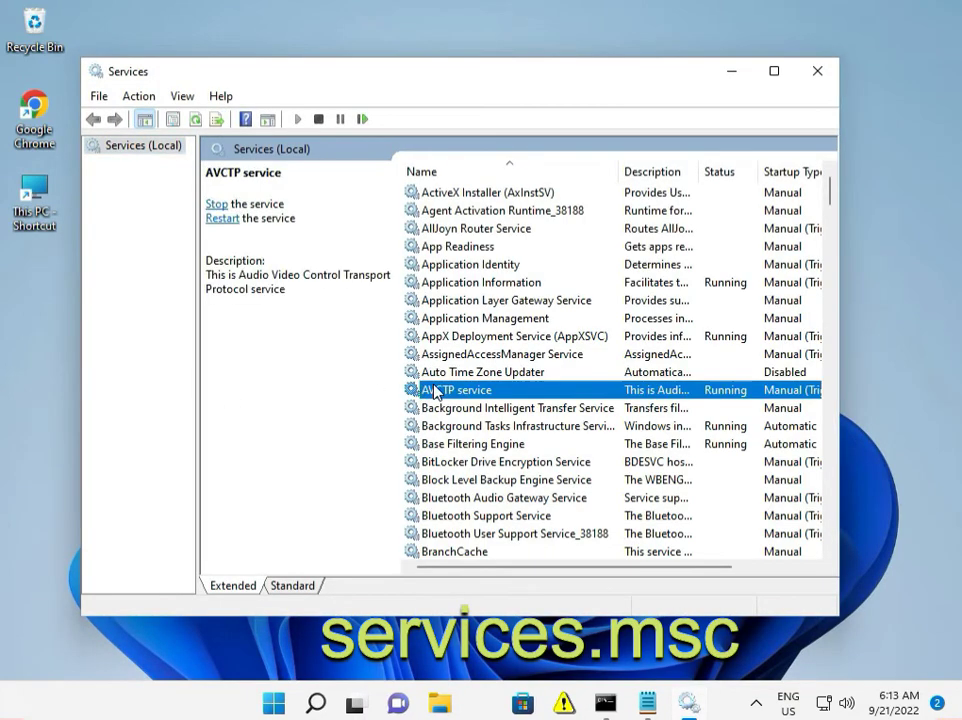
pyautogui.write('we')
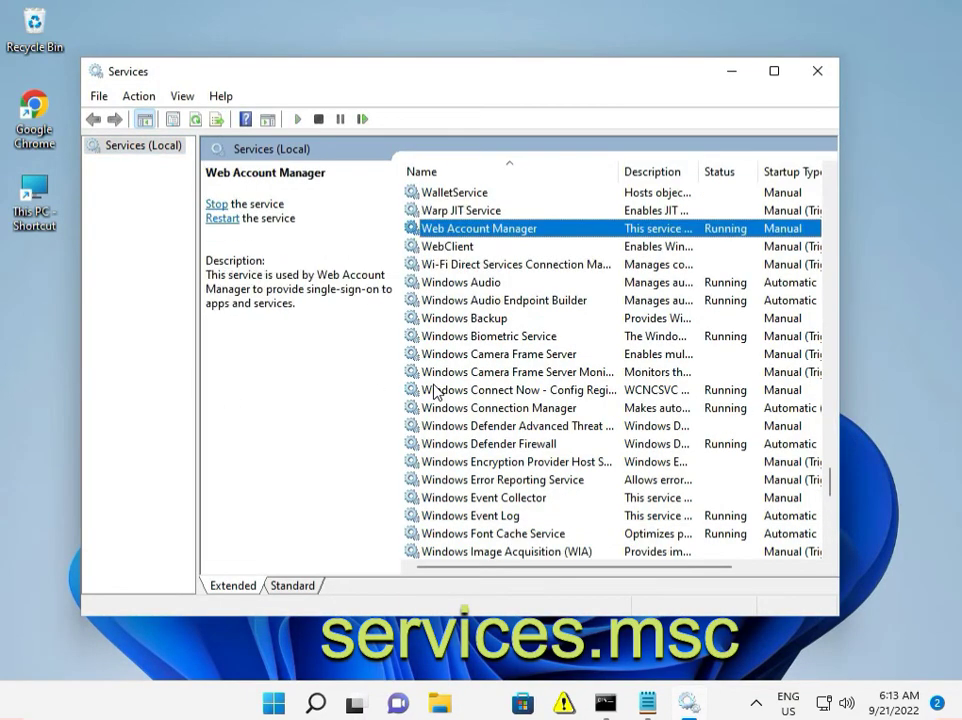
pyautogui.scroll(-9, 492, 455)
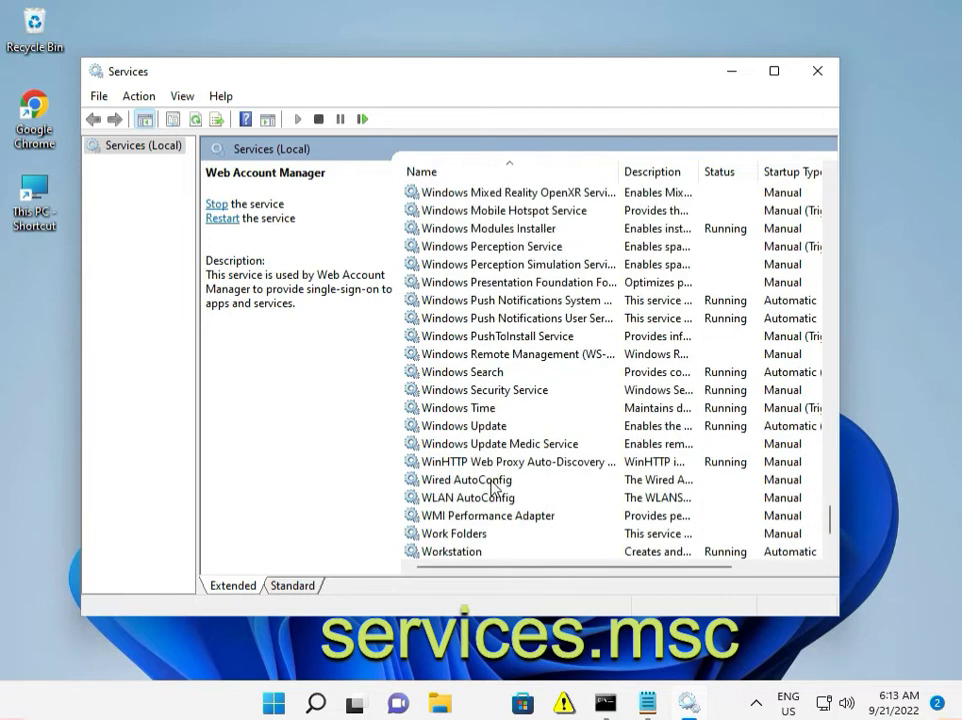
pyautogui.click(497, 425)
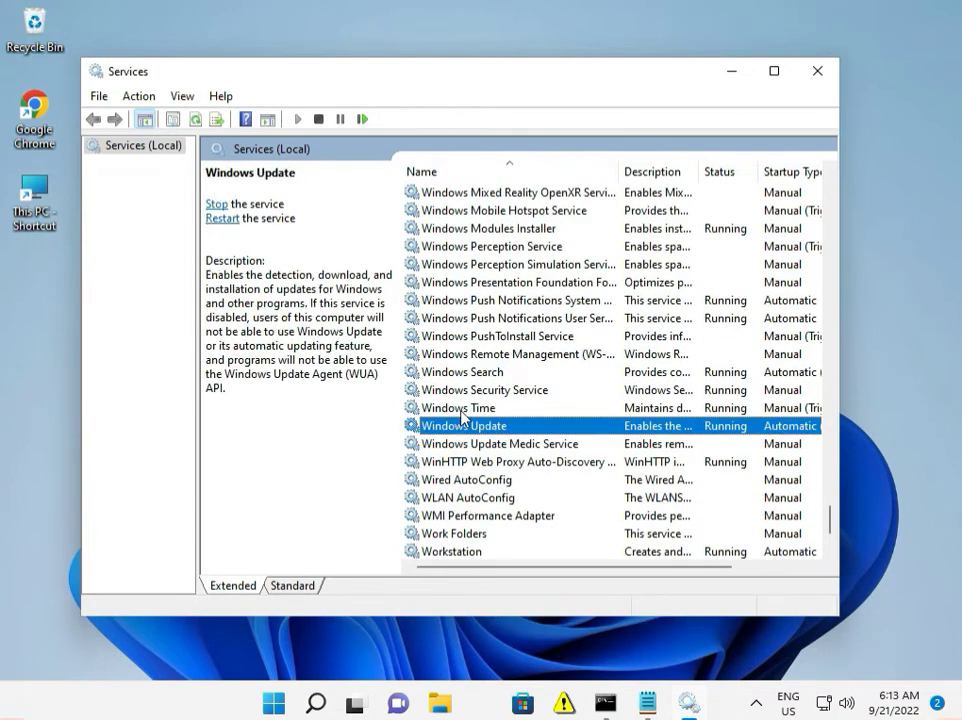
pyautogui.doubleClick(476, 424)
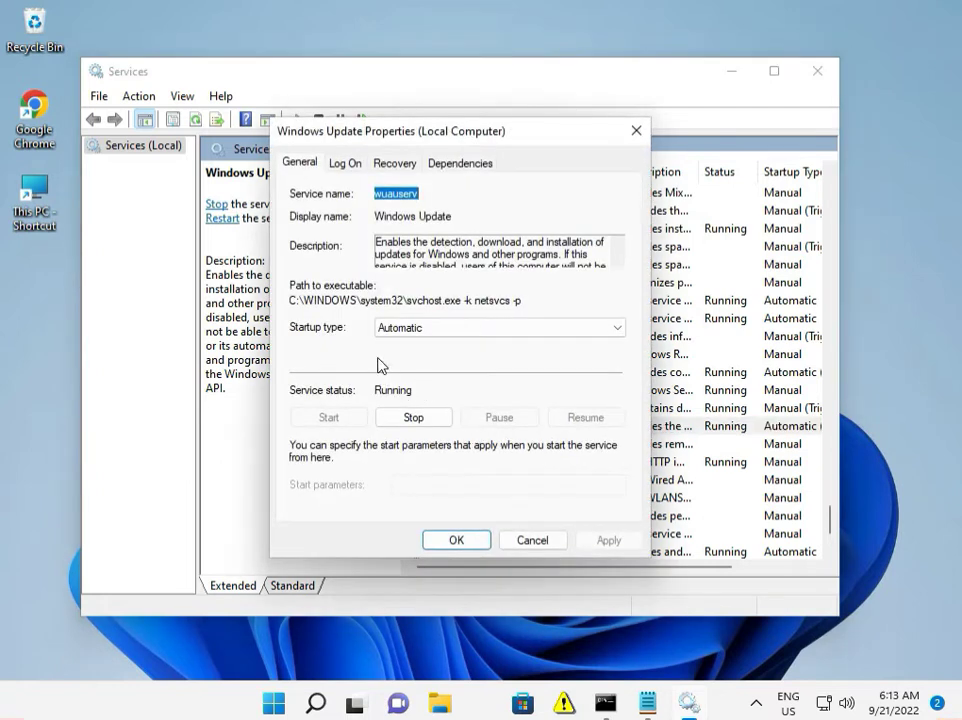
pyautogui.click(399, 332)
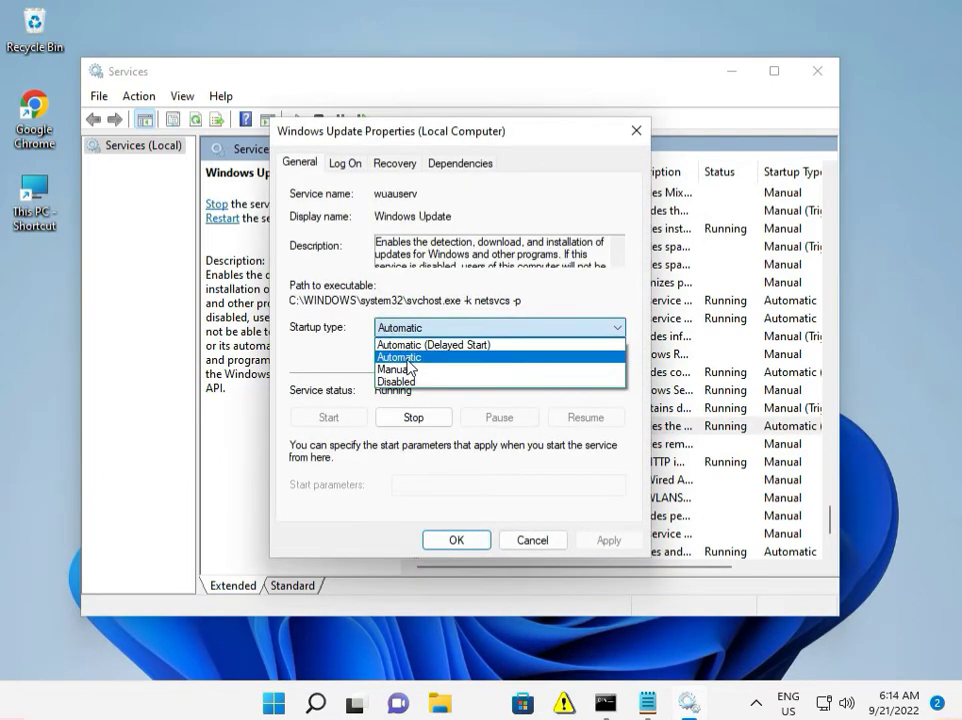
pyautogui.click(464, 540)
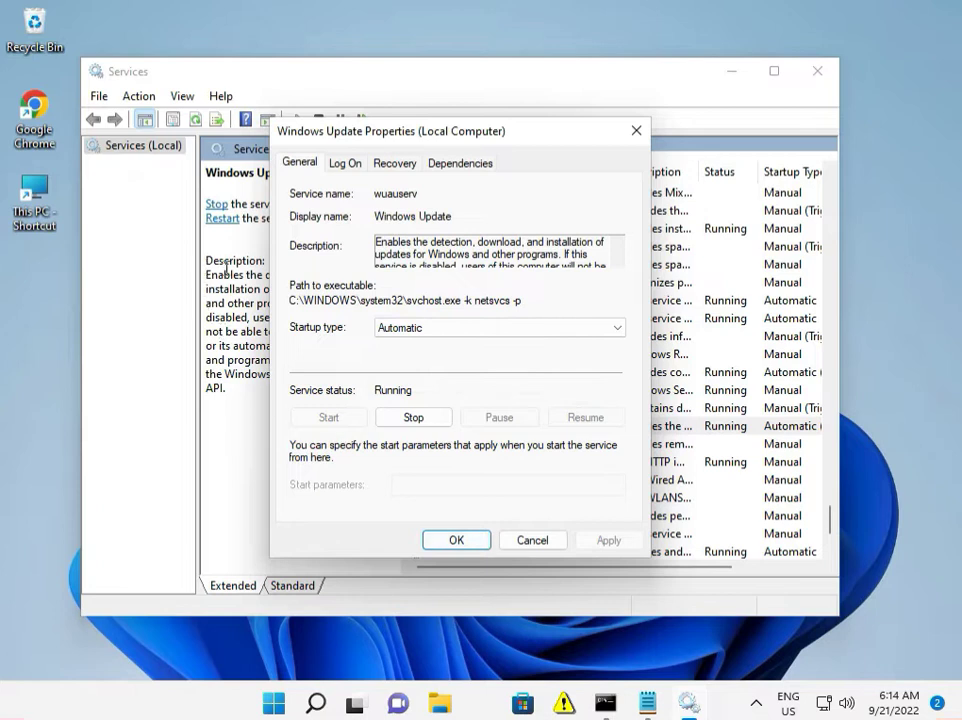
pyautogui.click(449, 540)
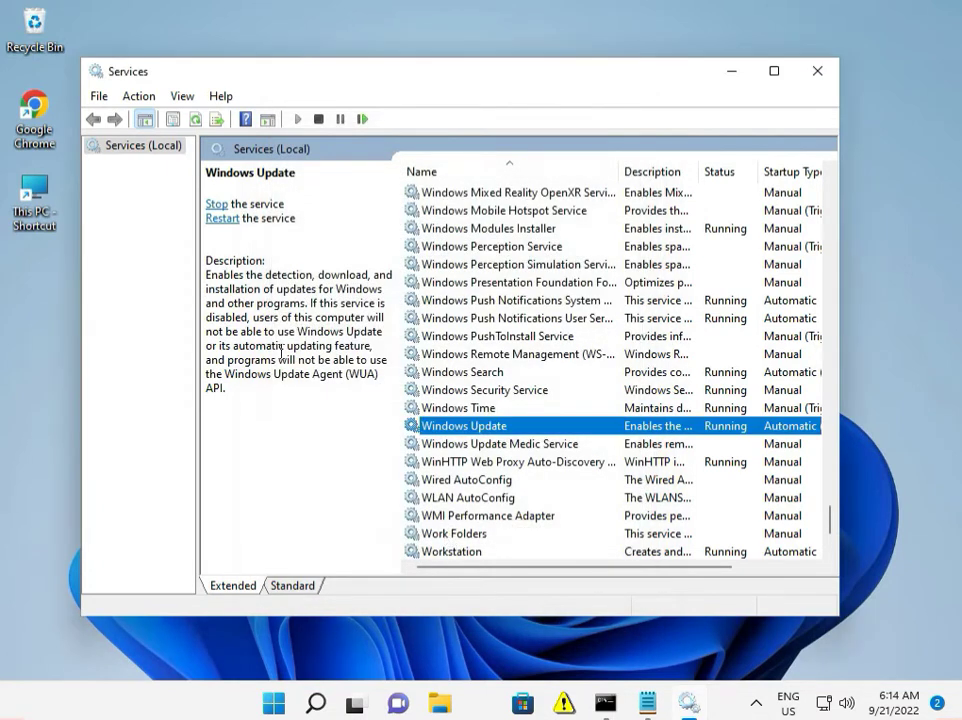
pyautogui.click(217, 219)
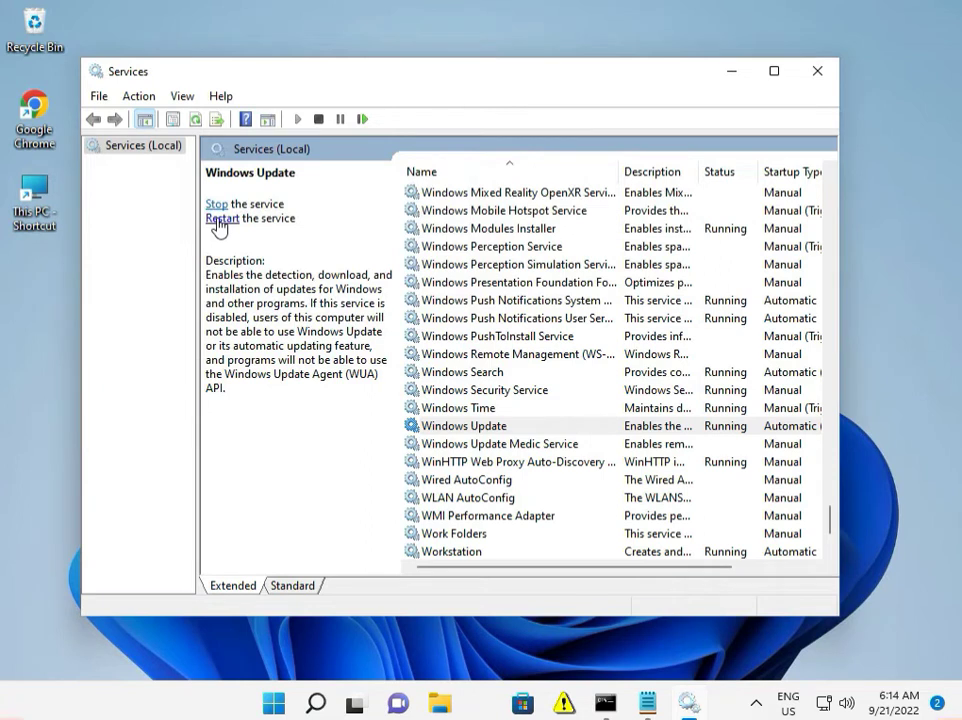
pyautogui.click(815, 70)
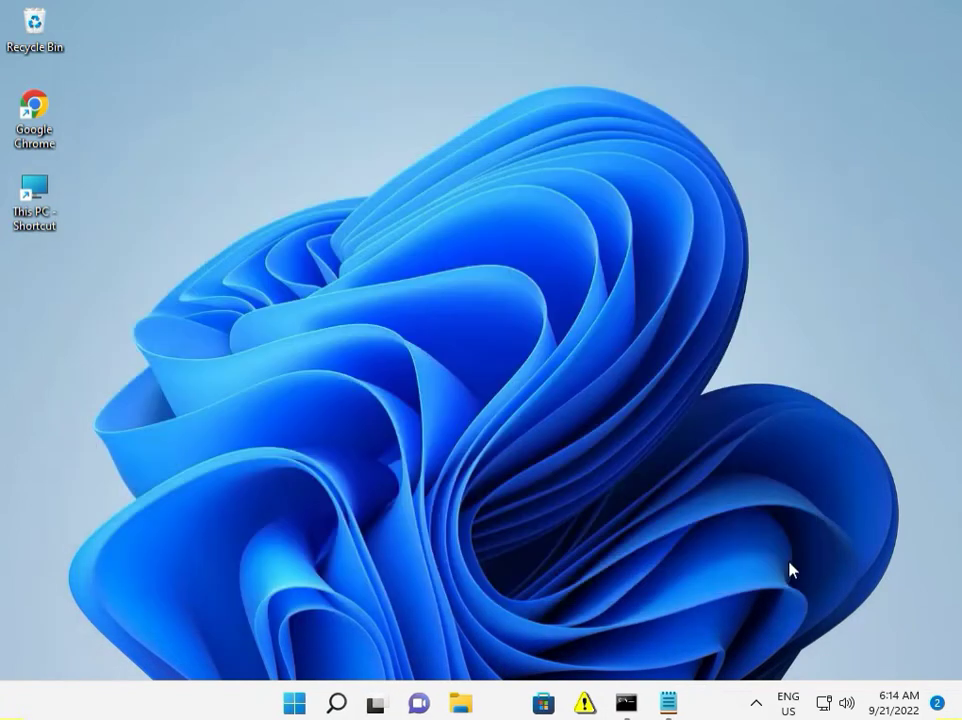
# Google 'microsoft catalog' in Chrome to reach the Microsoft Update Catalog home page
pyautogui.moveTo(626, 705)
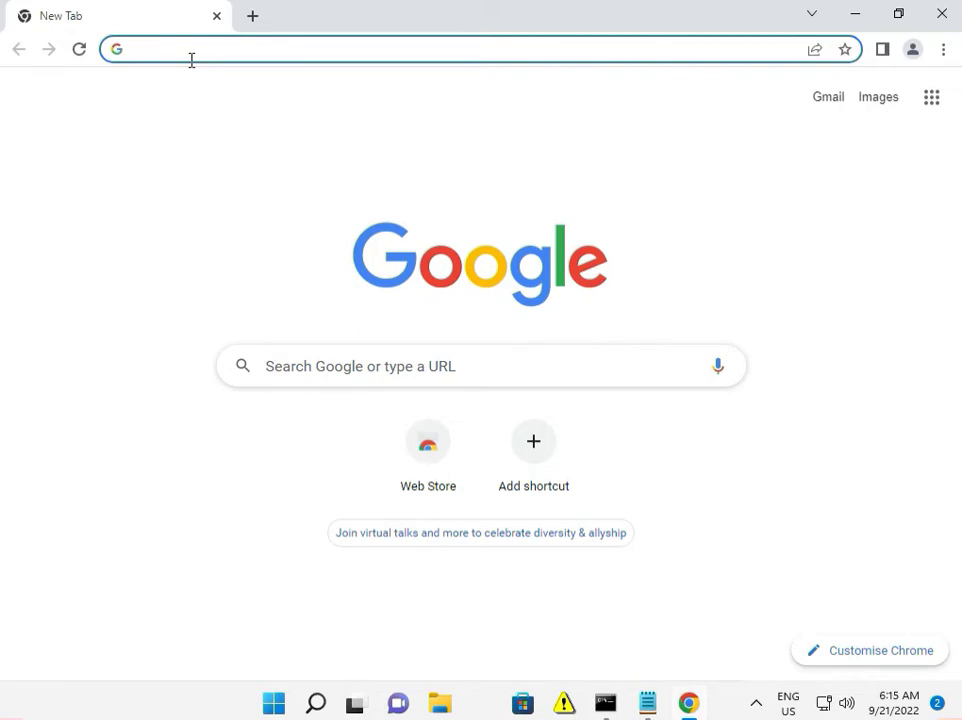
pyautogui.write('micro')
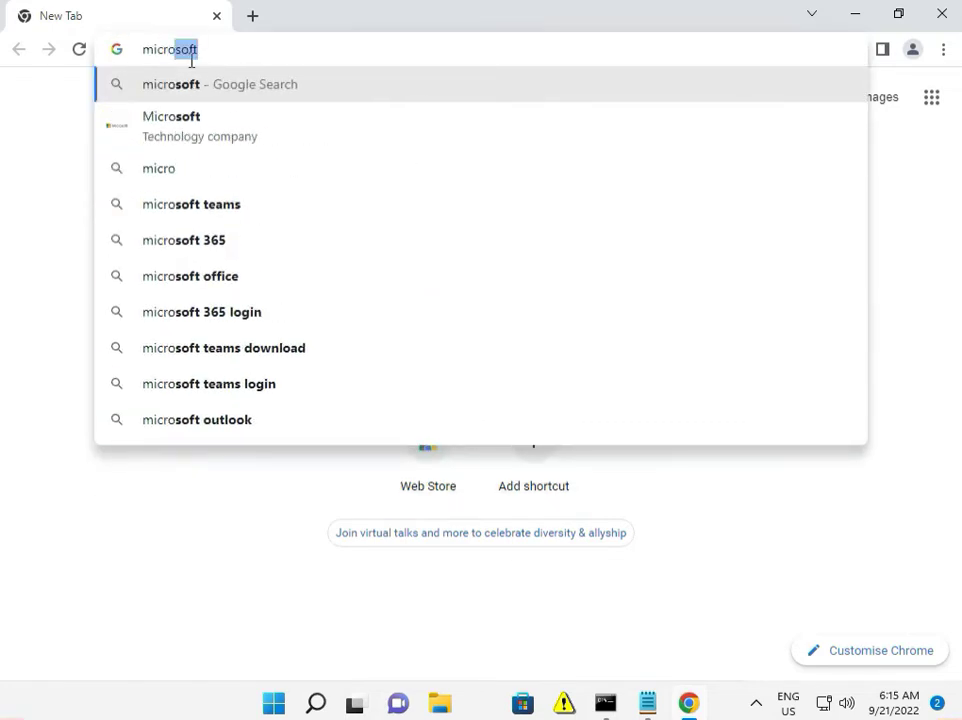
pyautogui.write('soft ')
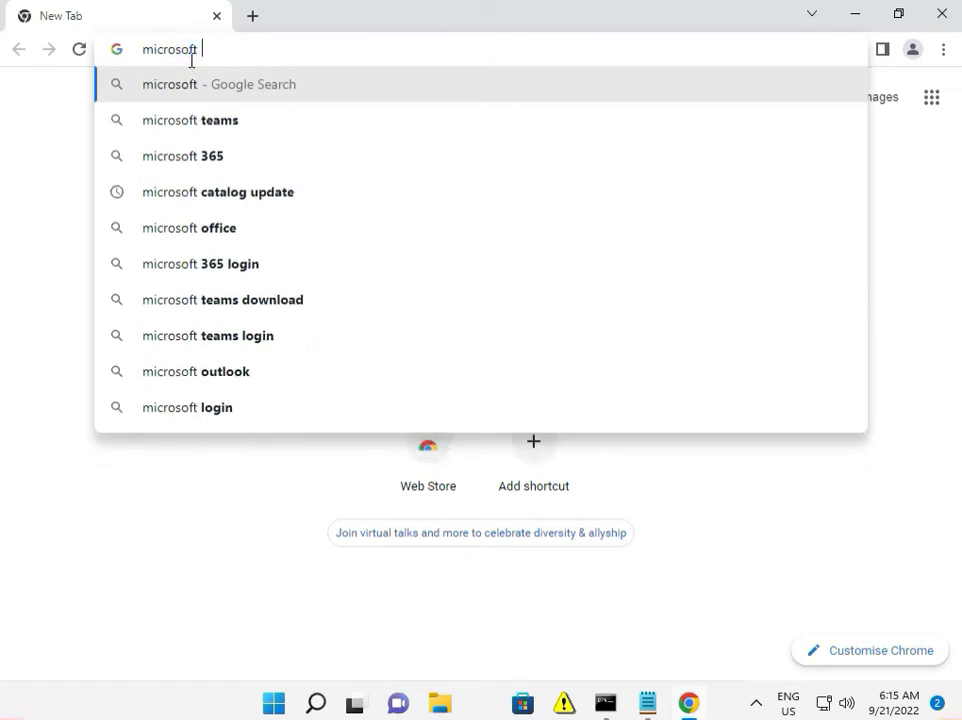
pyautogui.write('cata')
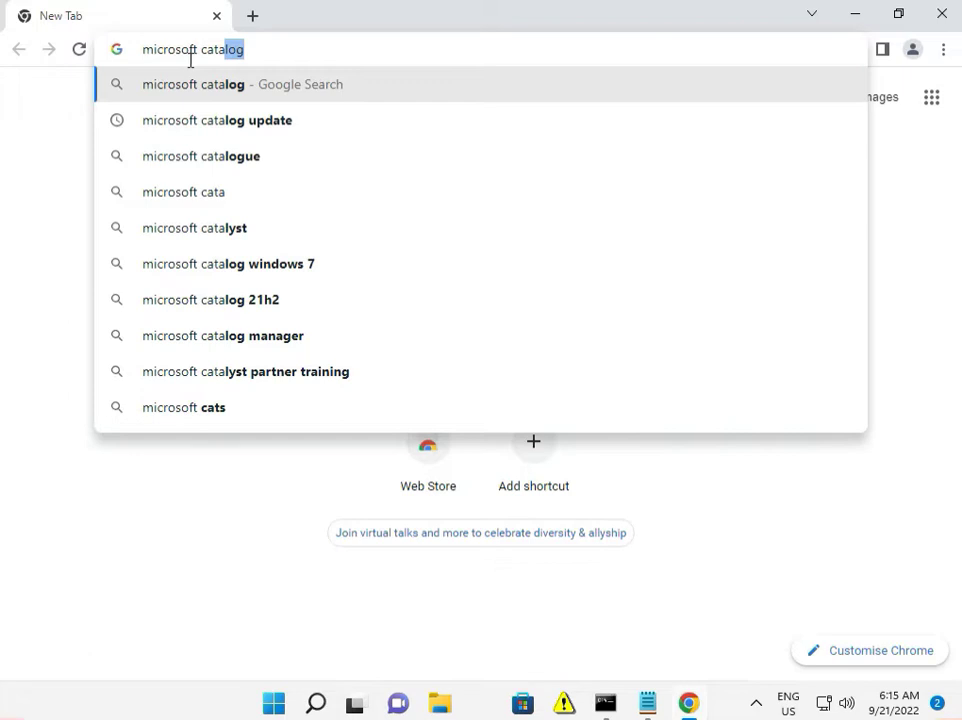
pyautogui.press('Return')
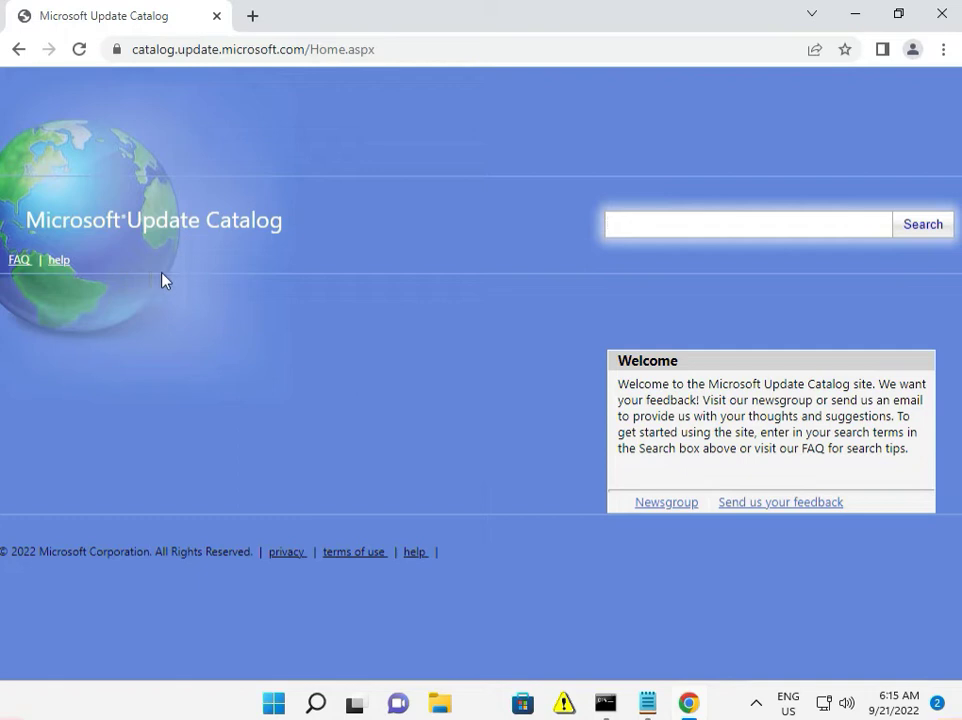
# Search the Update Catalog for kb5017328, listing its four Windows 11 updates
pyautogui.click(676, 225)
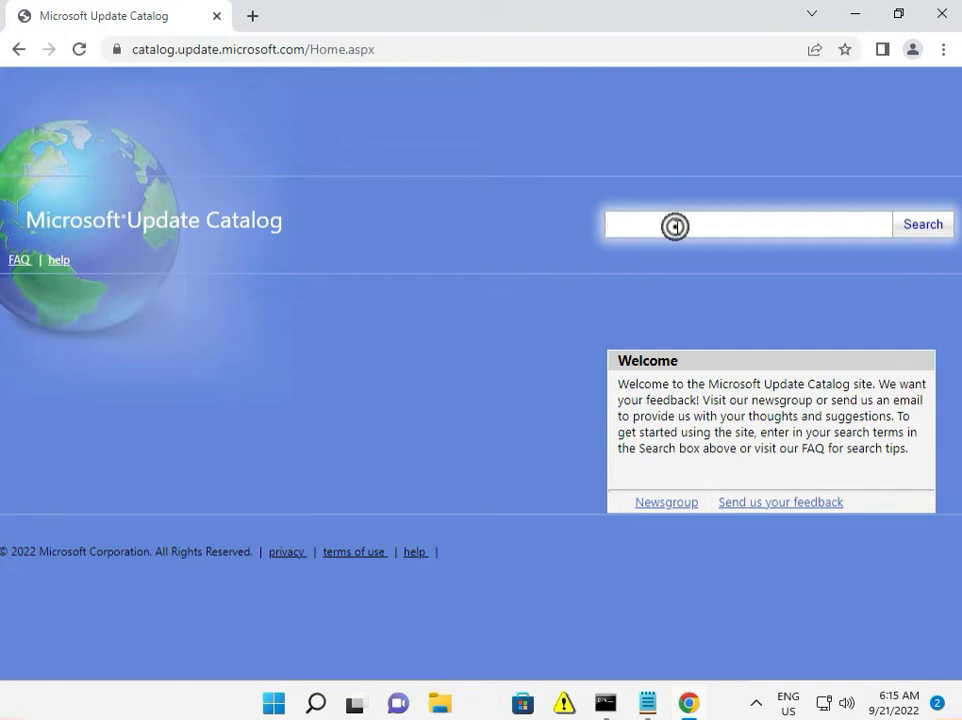
pyautogui.write('kb')
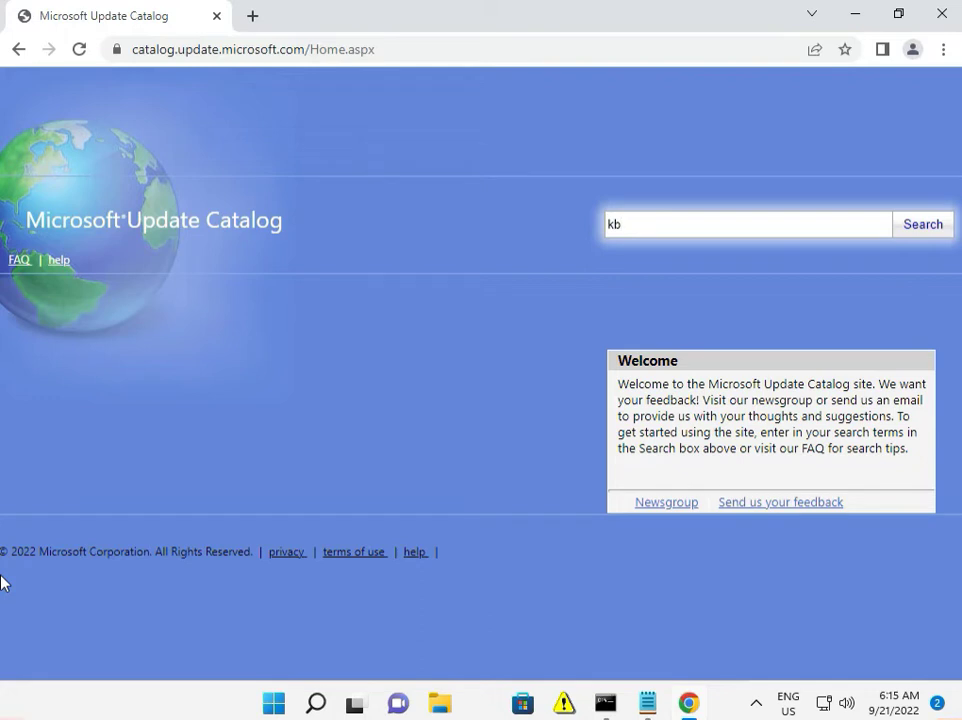
pyautogui.write('5017328')
pyautogui.click(920, 226)
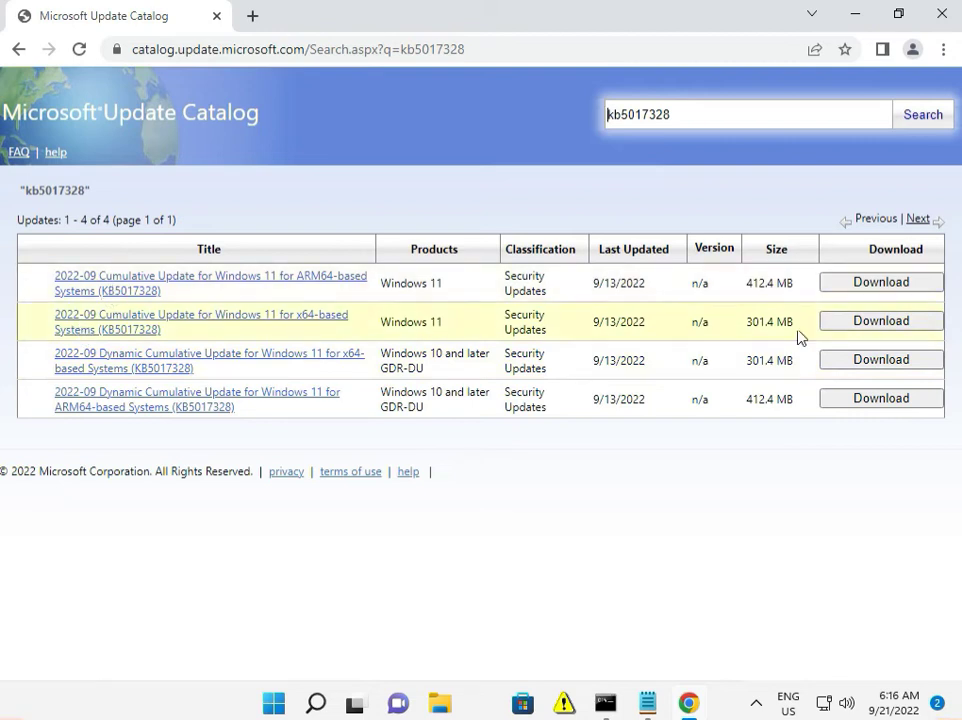
# Download the 301 MB x64 KB5017328 .msu package and open it from the finished download
pyautogui.click(855, 322)
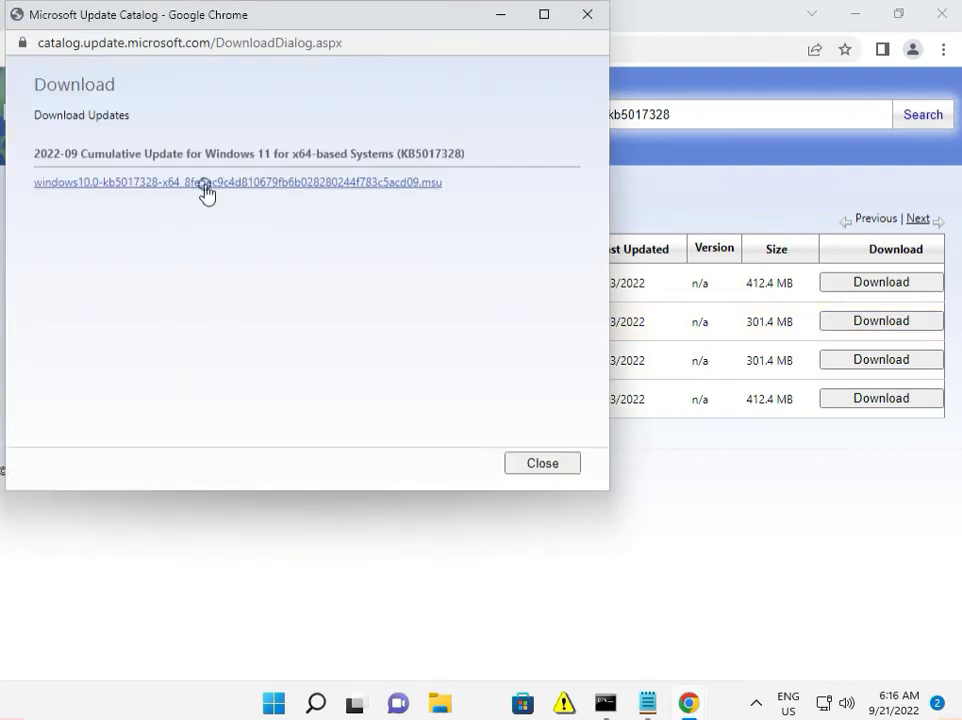
pyautogui.click(205, 190)
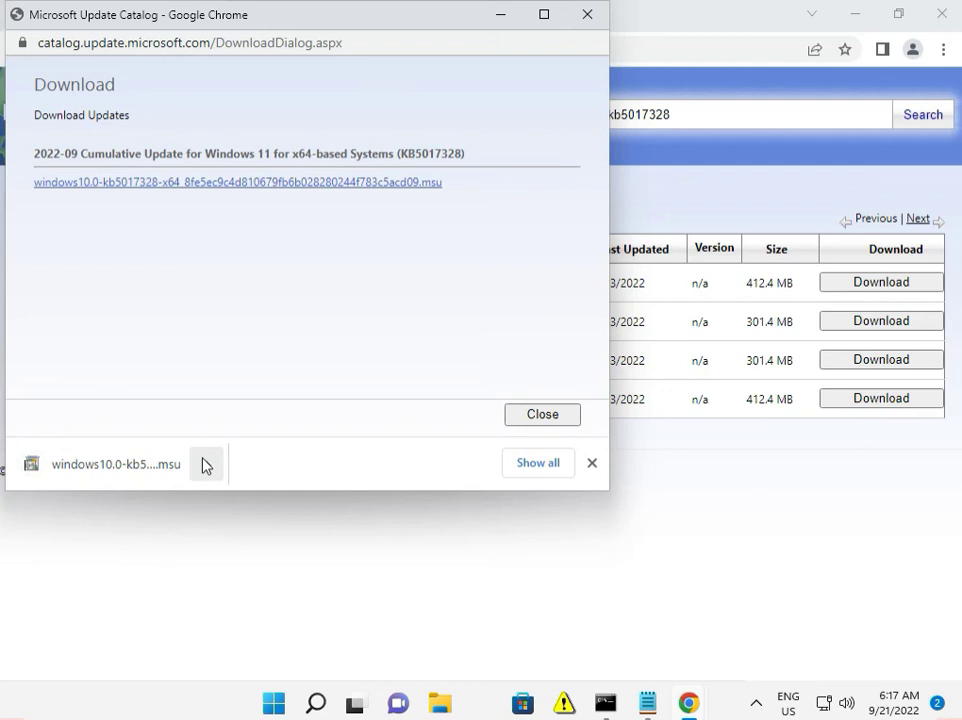
pyautogui.click(205, 464)
pyautogui.click(236, 501)
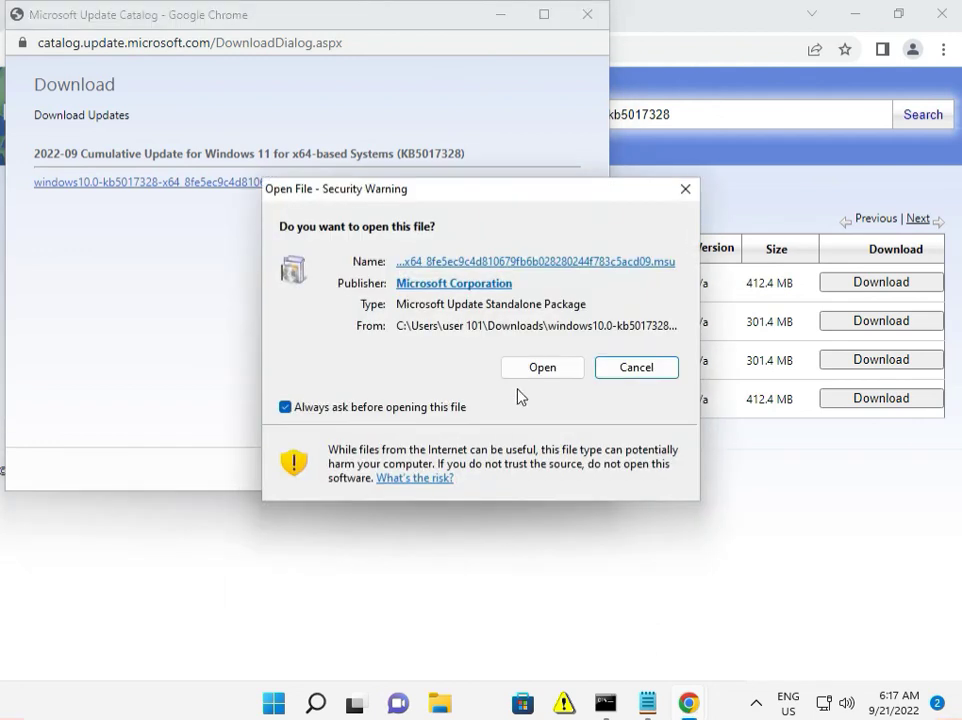
# Confirm the Security Warning so the standalone installer starts installing KB5017328
pyautogui.click(551, 372)
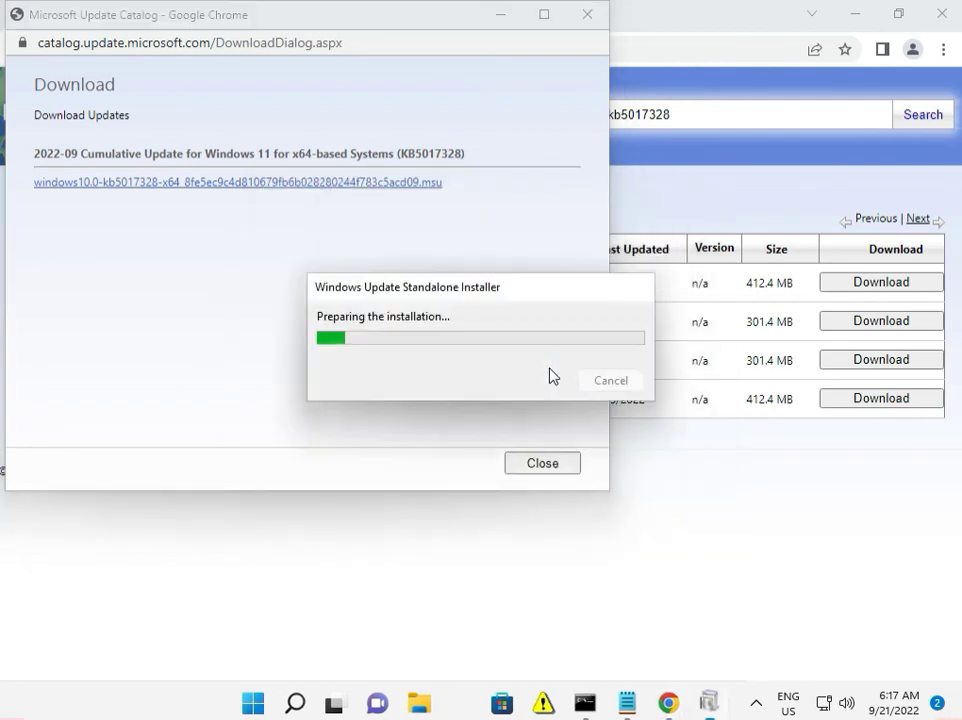